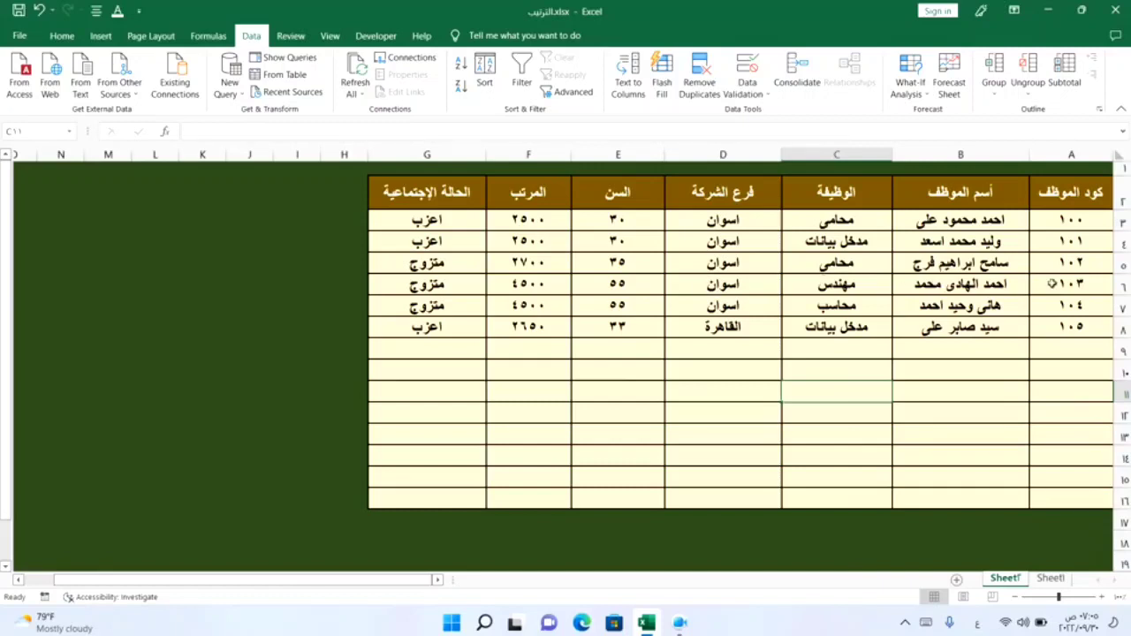
# - Try to enter the employee code from row 5 again in cell A9, and clear the rejected entry
pyautogui.click(1112, 265)
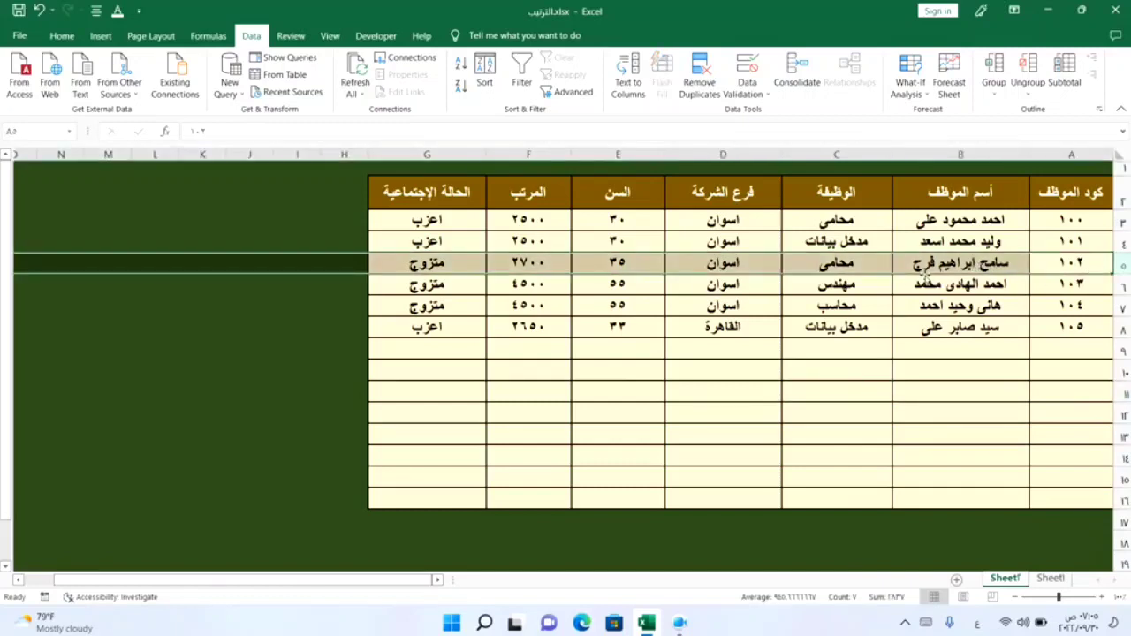
pyautogui.click(1071, 356)
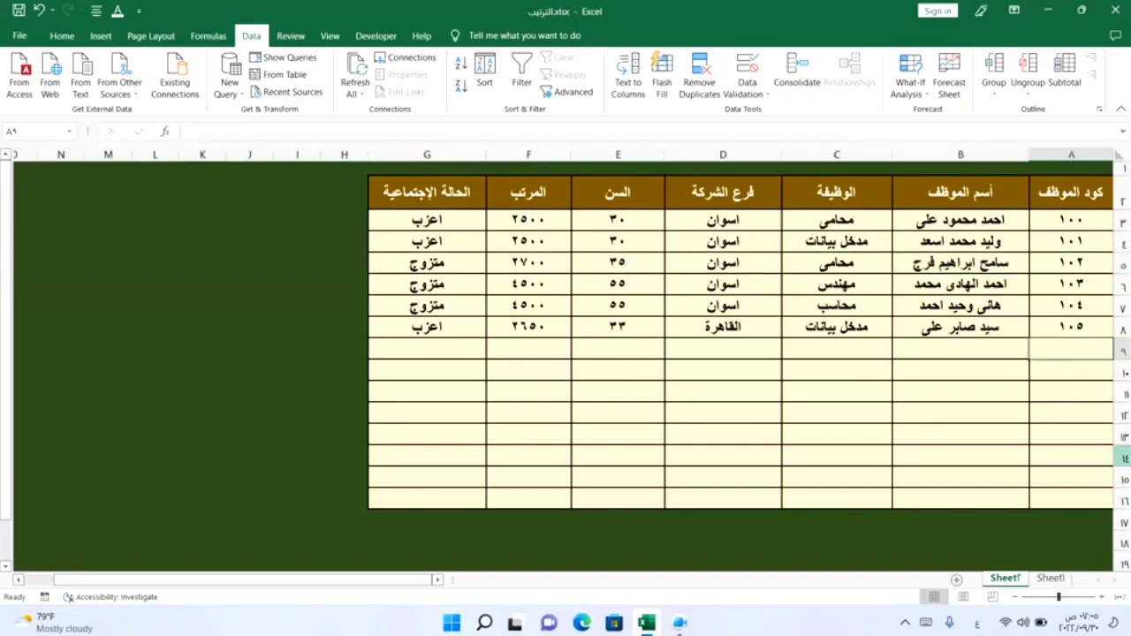
pyautogui.write('102')
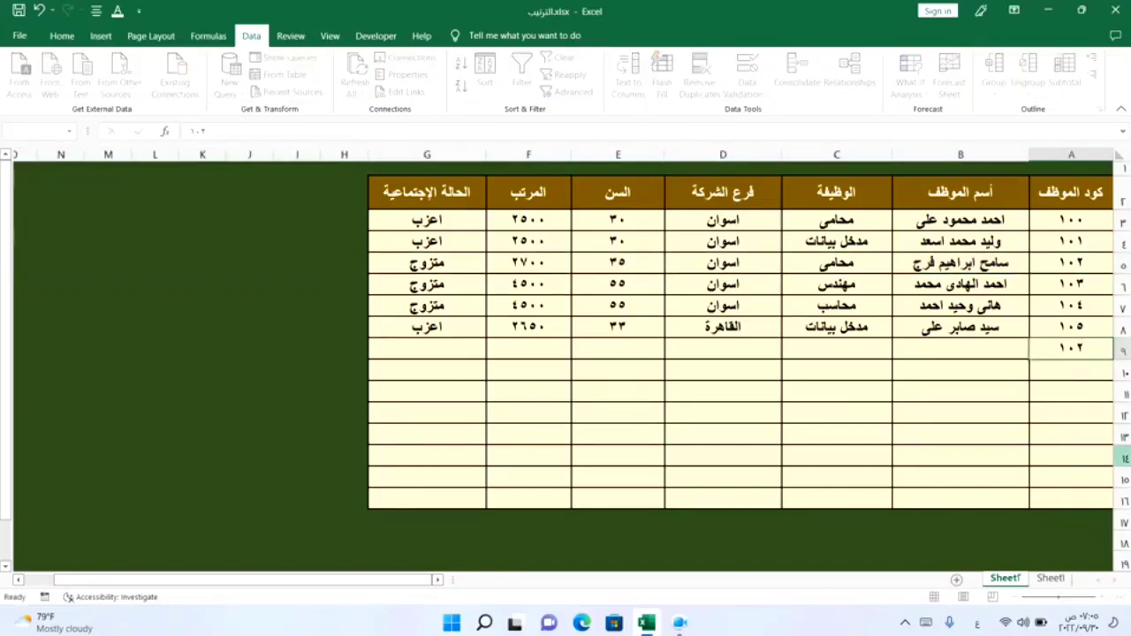
pyautogui.press('Return')
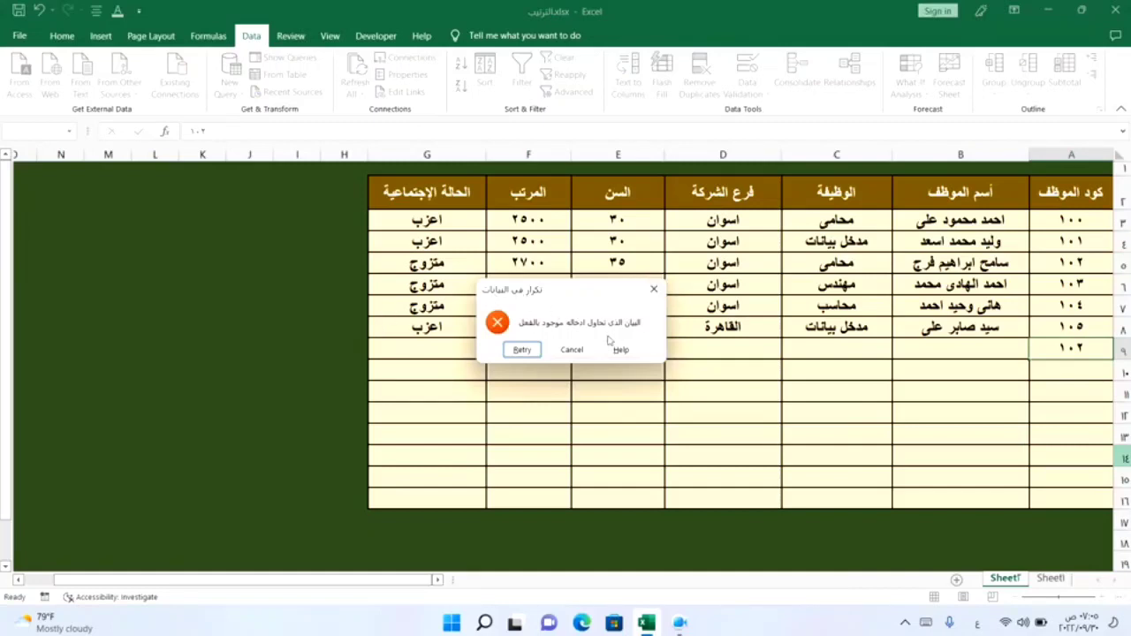
pyautogui.click(517, 353)
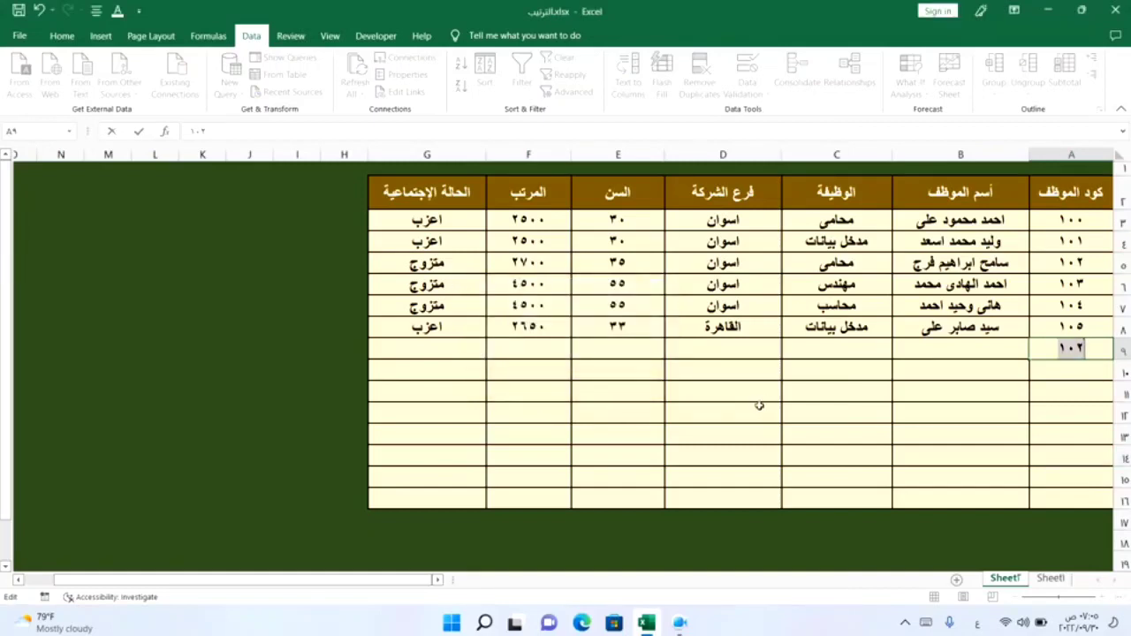
pyautogui.press('BackSpace')
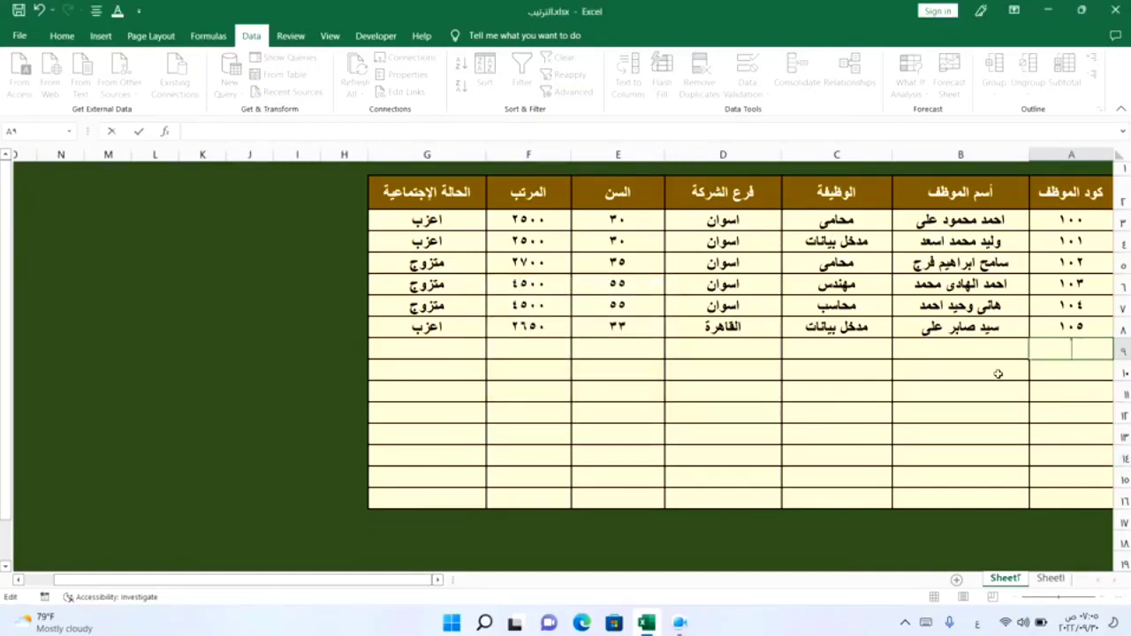
# - Try to enter the employee code from row 8 again in cell A11, retry it once, and clear the entry
pyautogui.click(1059, 389)
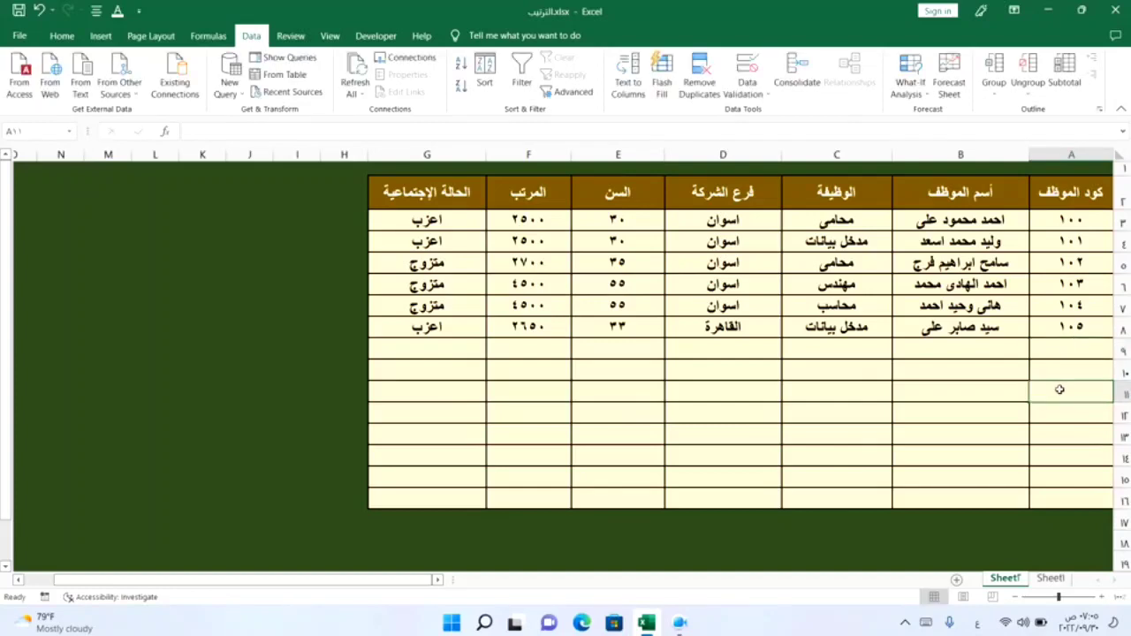
pyautogui.write('١٠٥')
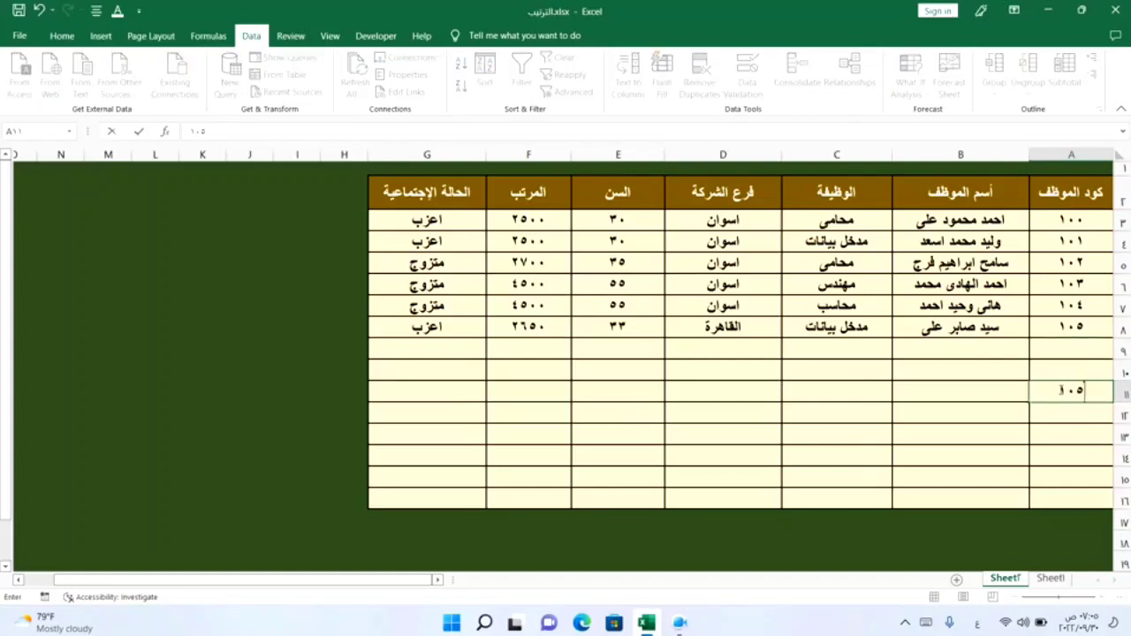
pyautogui.press('Return')
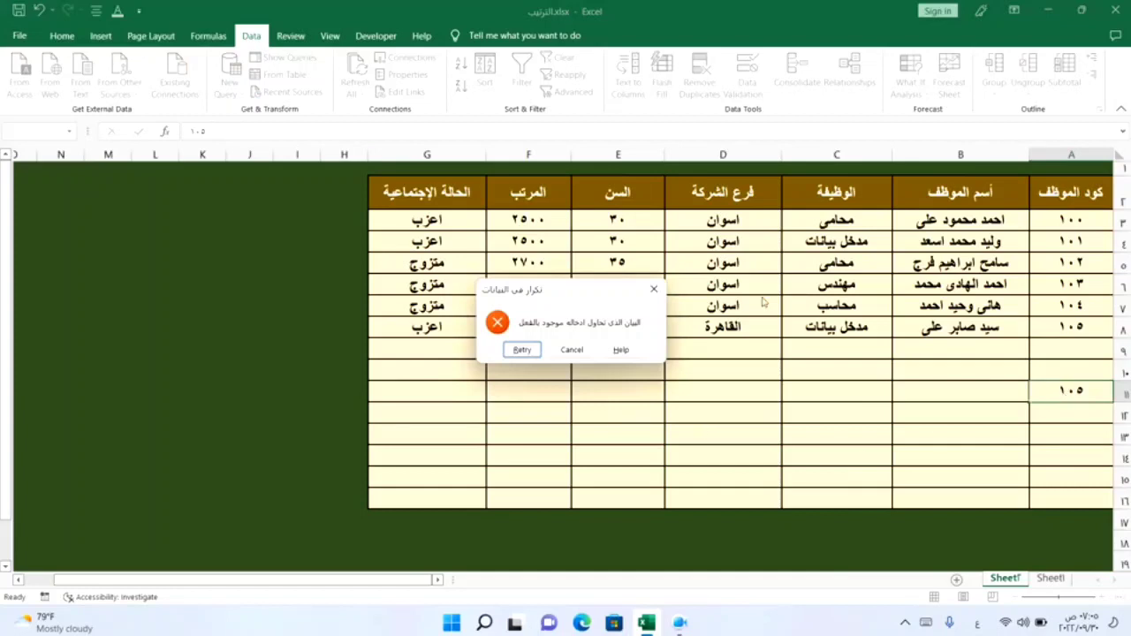
pyautogui.click(522, 350)
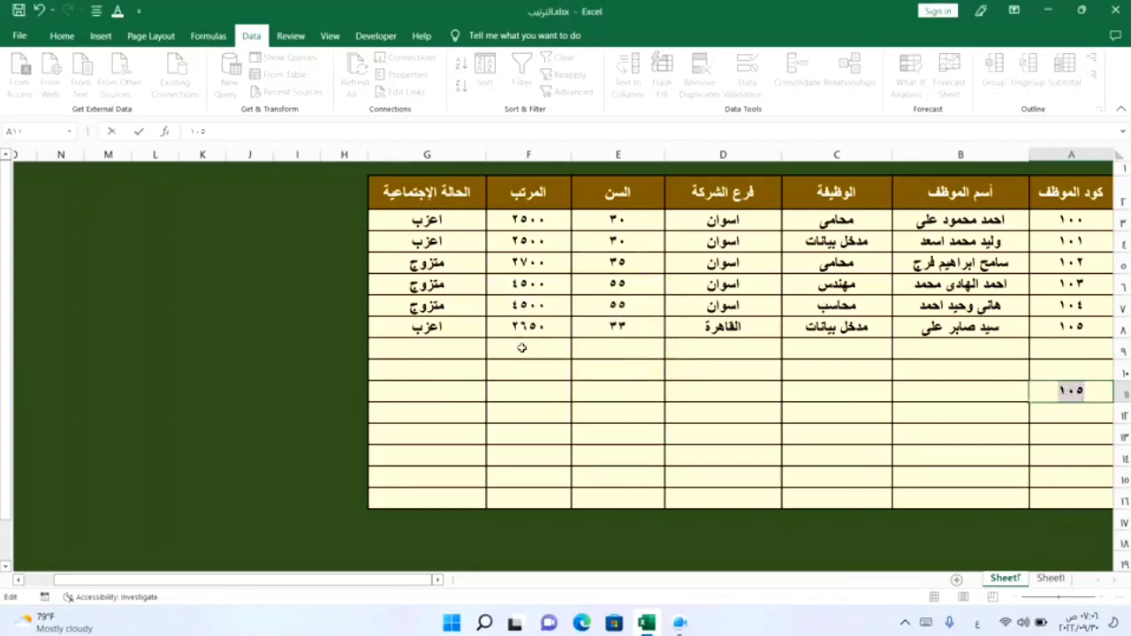
pyautogui.press('Return')
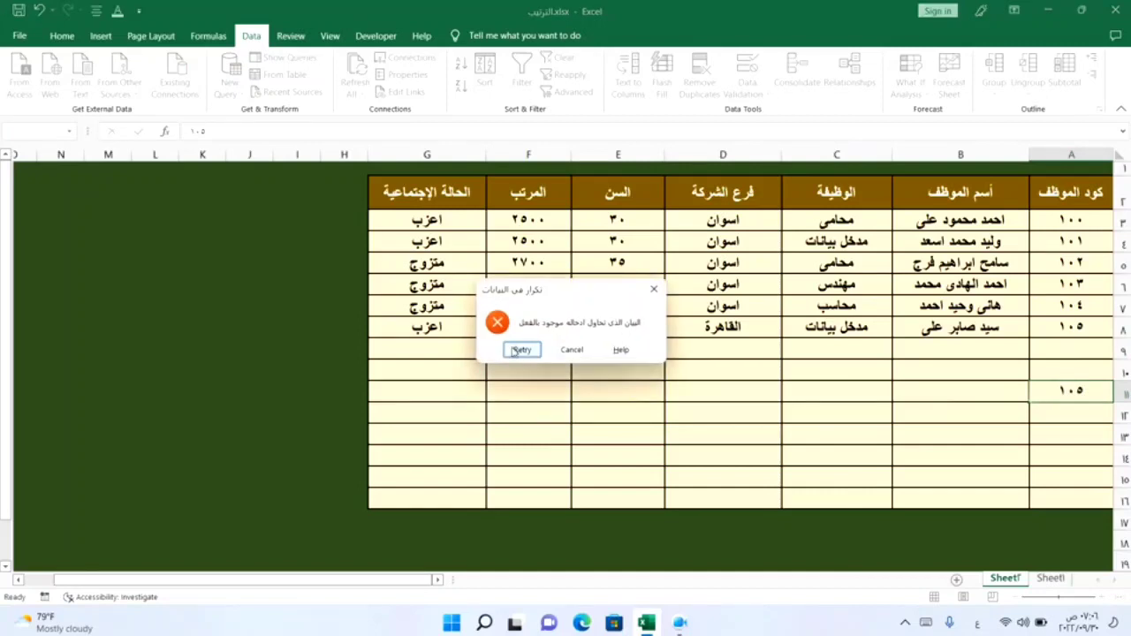
pyautogui.click(517, 350)
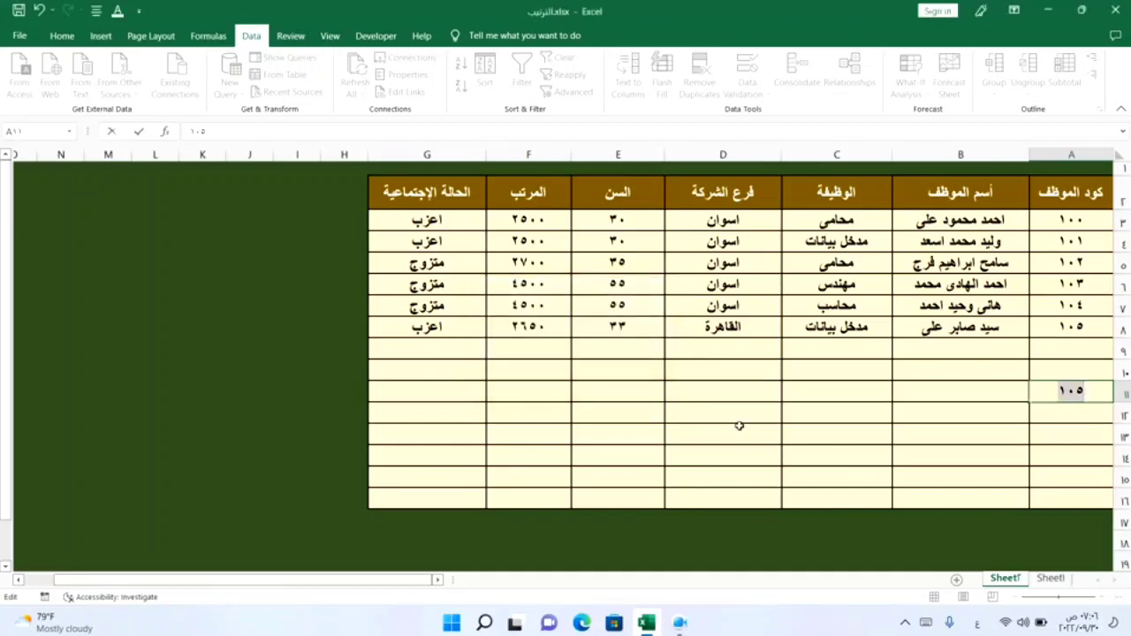
pyautogui.press('BackSpace')
pyautogui.click(810, 383)
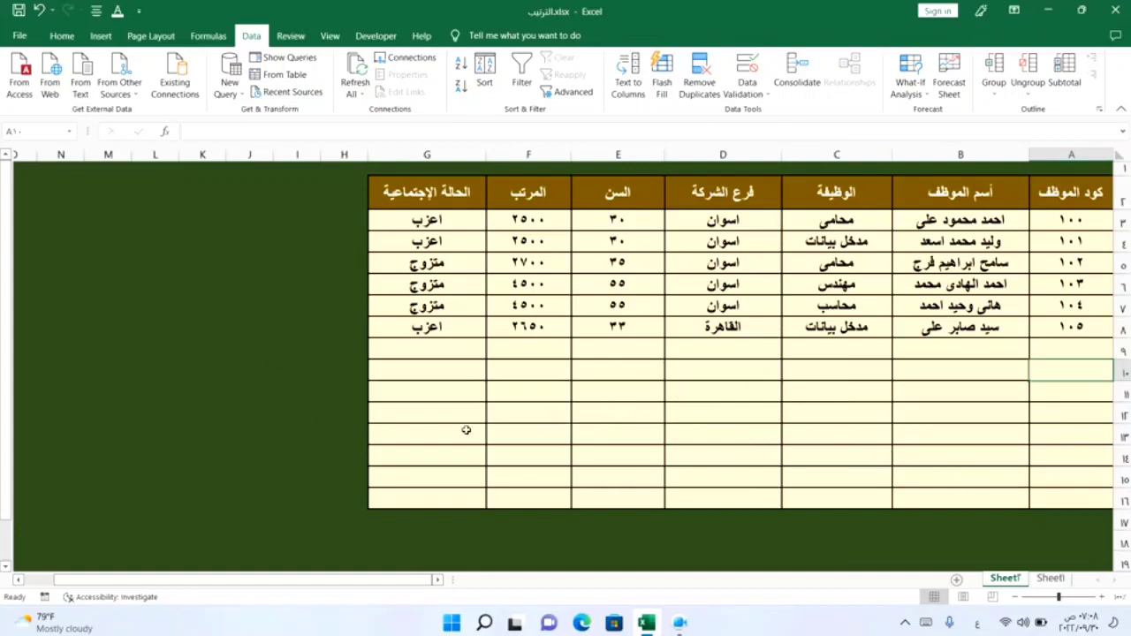
# - Start a COUNTIF formula in cell G12, up to its opening parenthesis
pyautogui.click(433, 416)
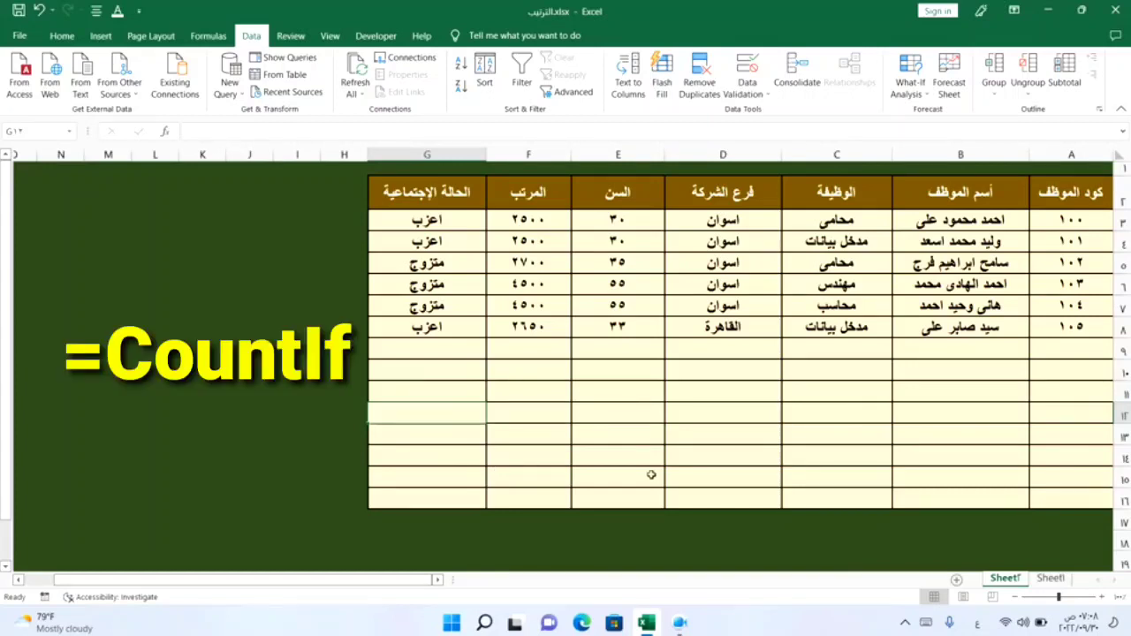
pyautogui.write('=')
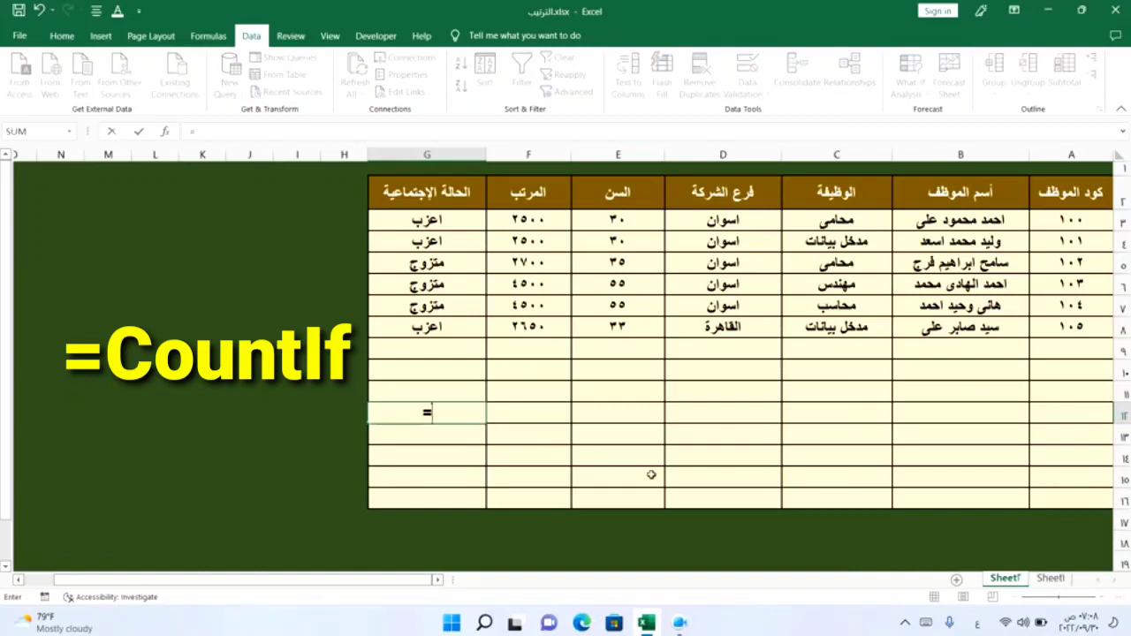
pyautogui.write('ؤخع')
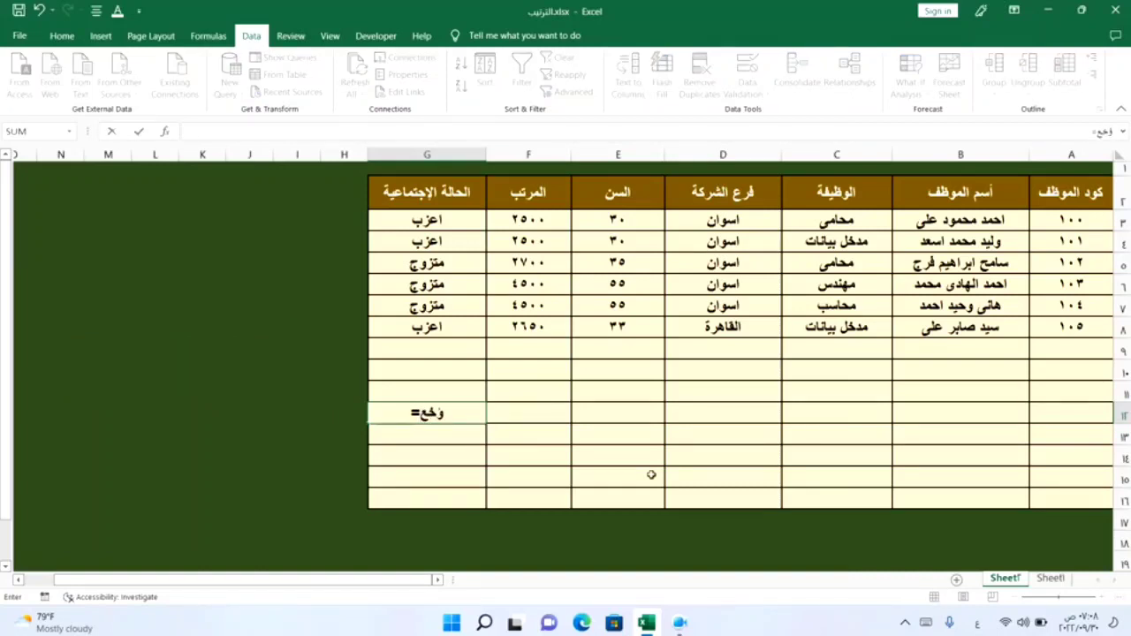
pyautogui.press('BackSpace')
pyautogui.press('BackSpace')
pyautogui.press('BackSpace')
pyautogui.hotkey('alt', 'shift')
pyautogui.write('cou')
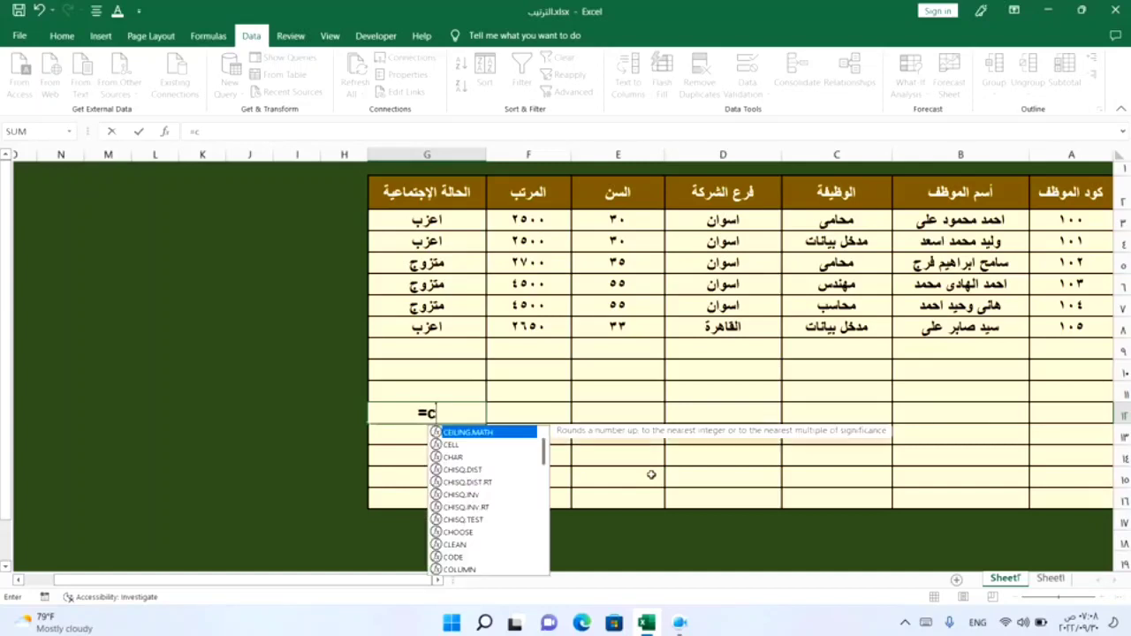
pyautogui.press('Down')
pyautogui.press('Down')
pyautogui.press('Down')
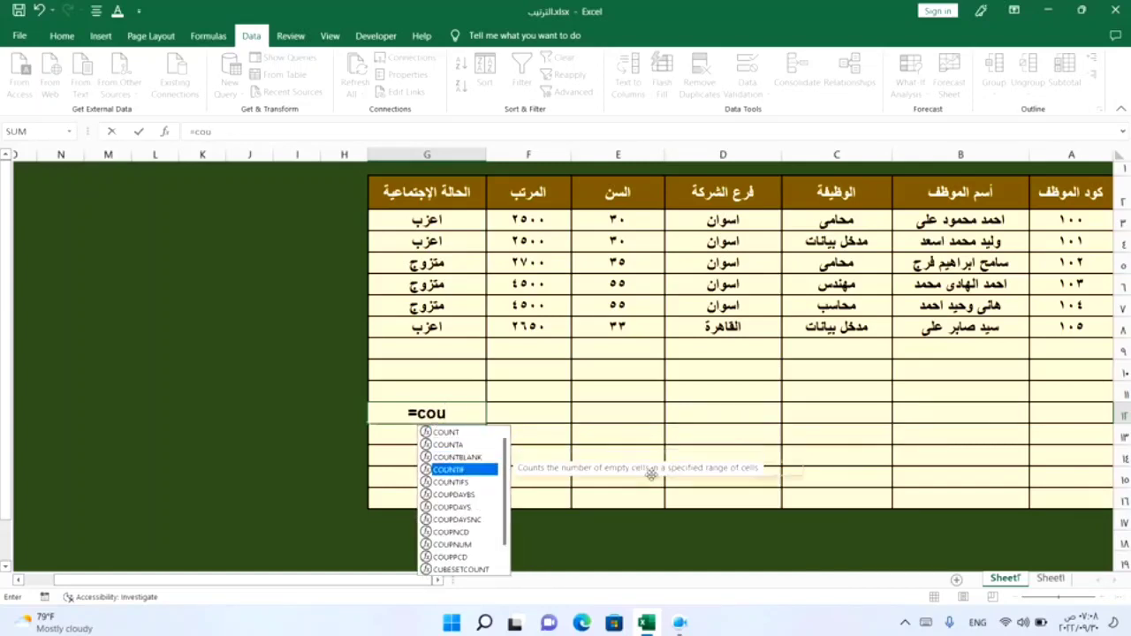
pyautogui.press('Tab')
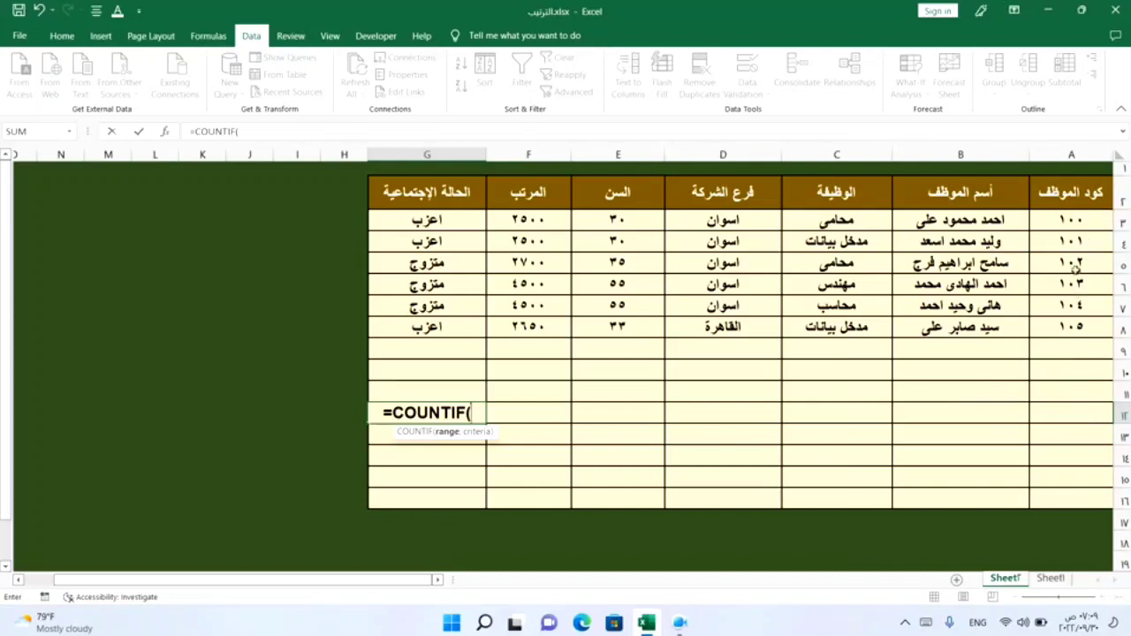
# - Try A3:A11 and A3:A1048576 as the COUNTIF range, and remove the range from the formula
pyautogui.click(1089, 218)
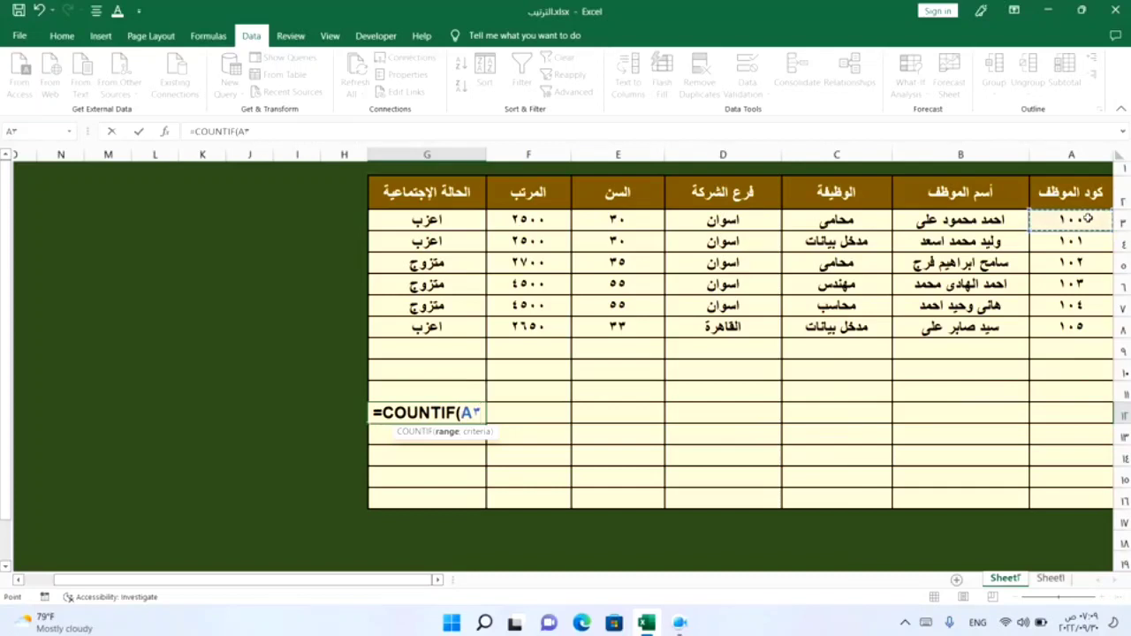
pyautogui.moveTo(1089, 219); pyautogui.dragTo(1089, 389)
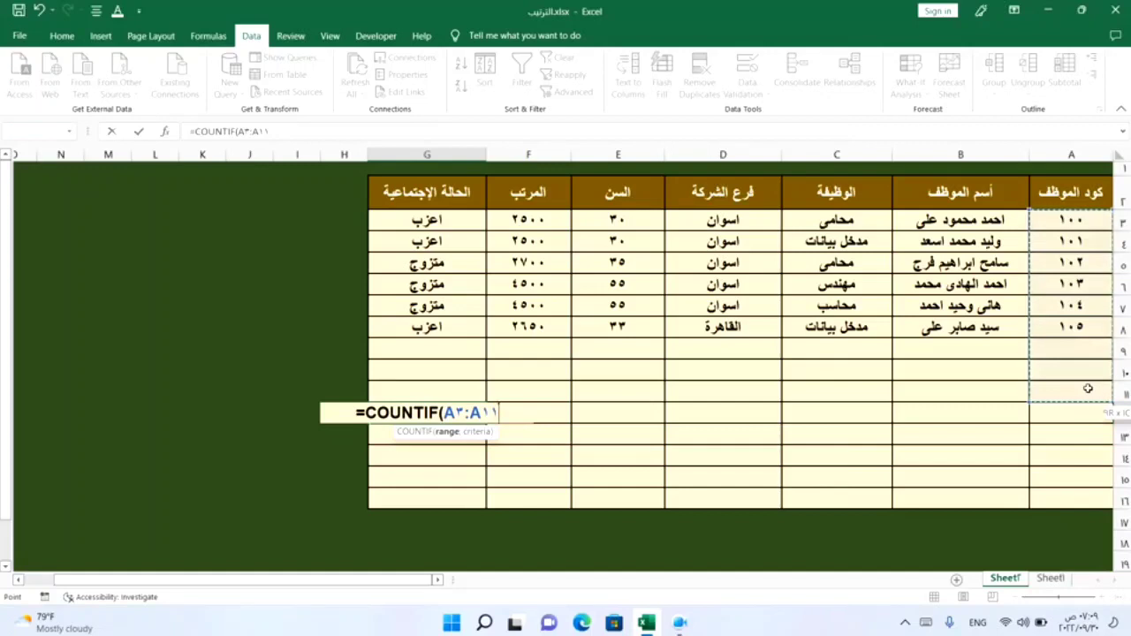
pyautogui.click(1089, 224)
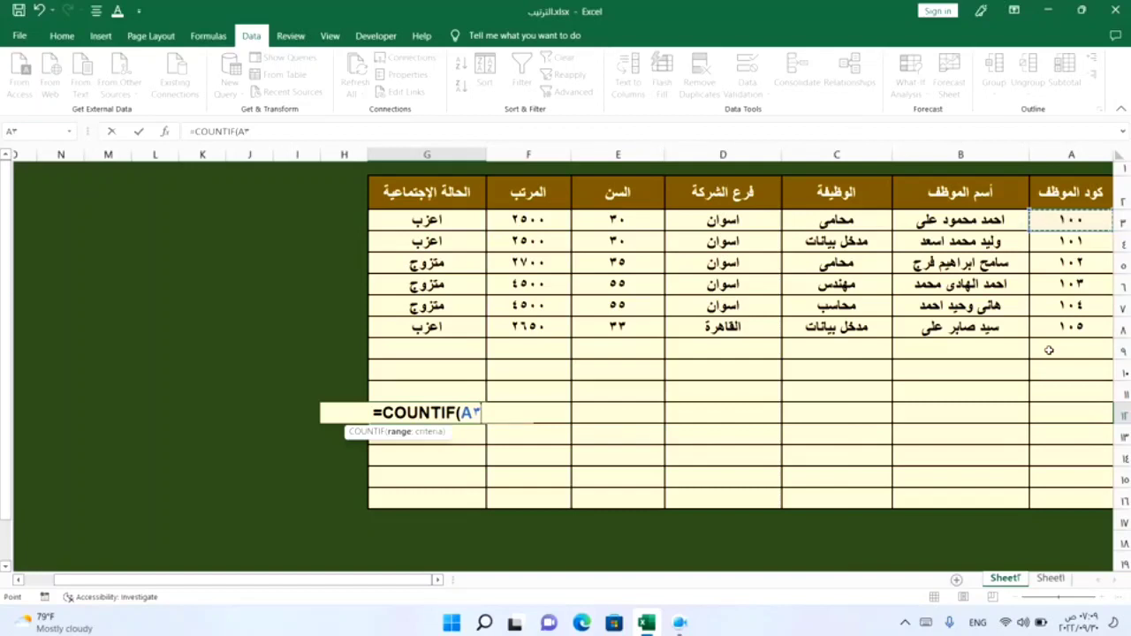
pyautogui.hotkey('ctrl', 'shift', 'Down')
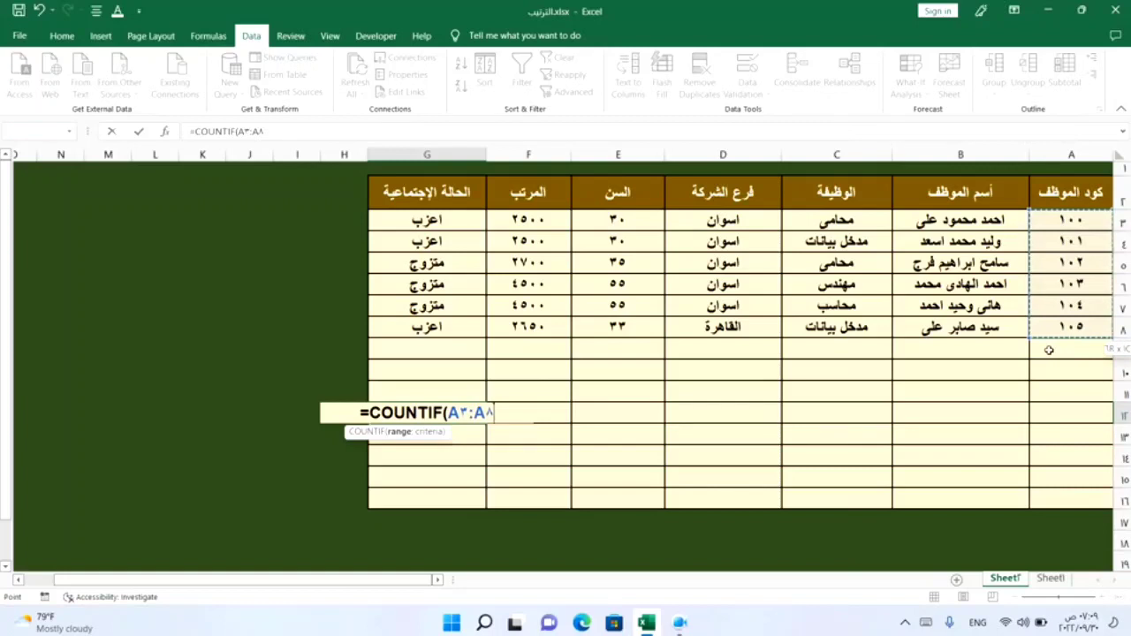
pyautogui.hotkey('ctrl', 'shift', 'Down')
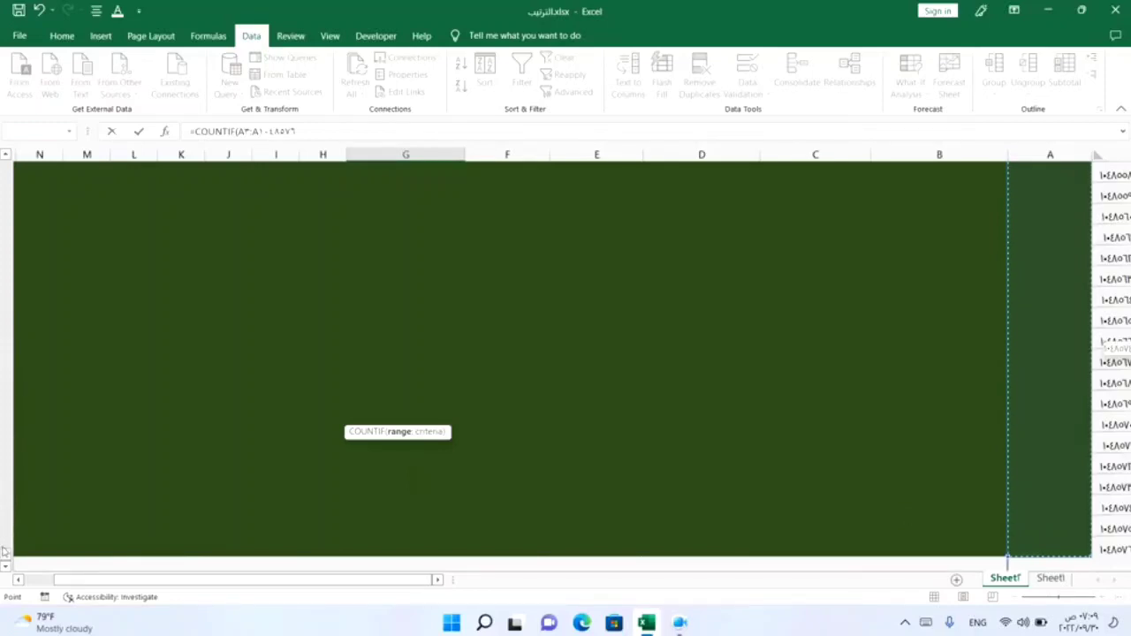
pyautogui.moveTo(5, 559); pyautogui.dragTo(5, 354)
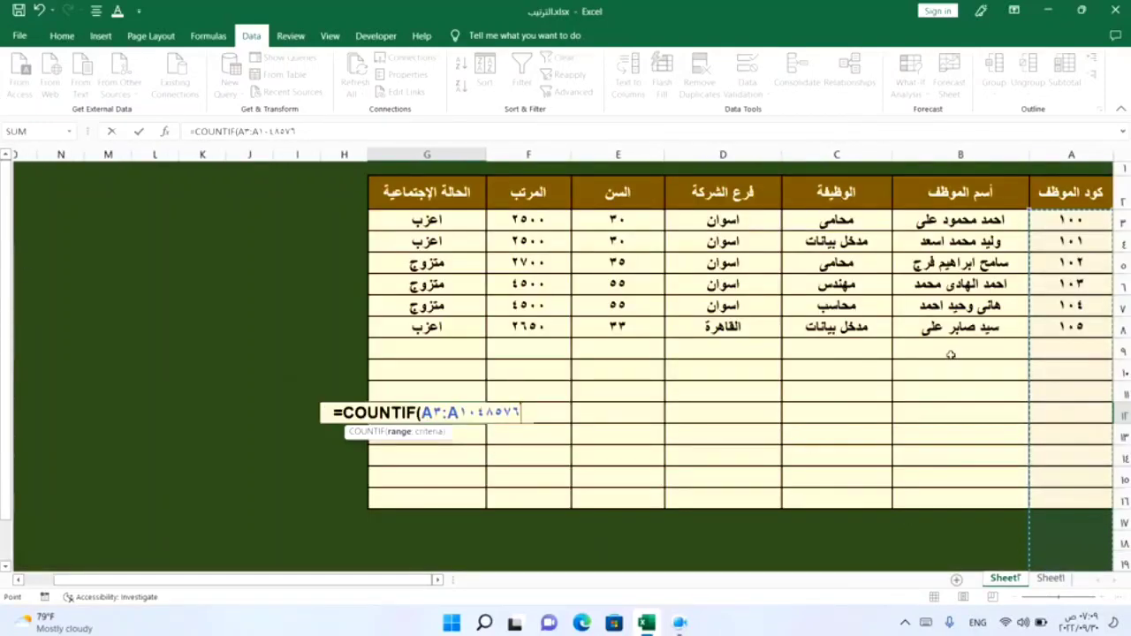
pyautogui.press('BackSpace')
pyautogui.press('BackSpace')
pyautogui.press('BackSpace')
pyautogui.press('BackSpace')
pyautogui.press('BackSpace')
pyautogui.press('BackSpace')
pyautogui.press('BackSpace')
pyautogui.press('BackSpace')
pyautogui.press('BackSpace')
pyautogui.press('BackSpace')
pyautogui.press('BackSpace')
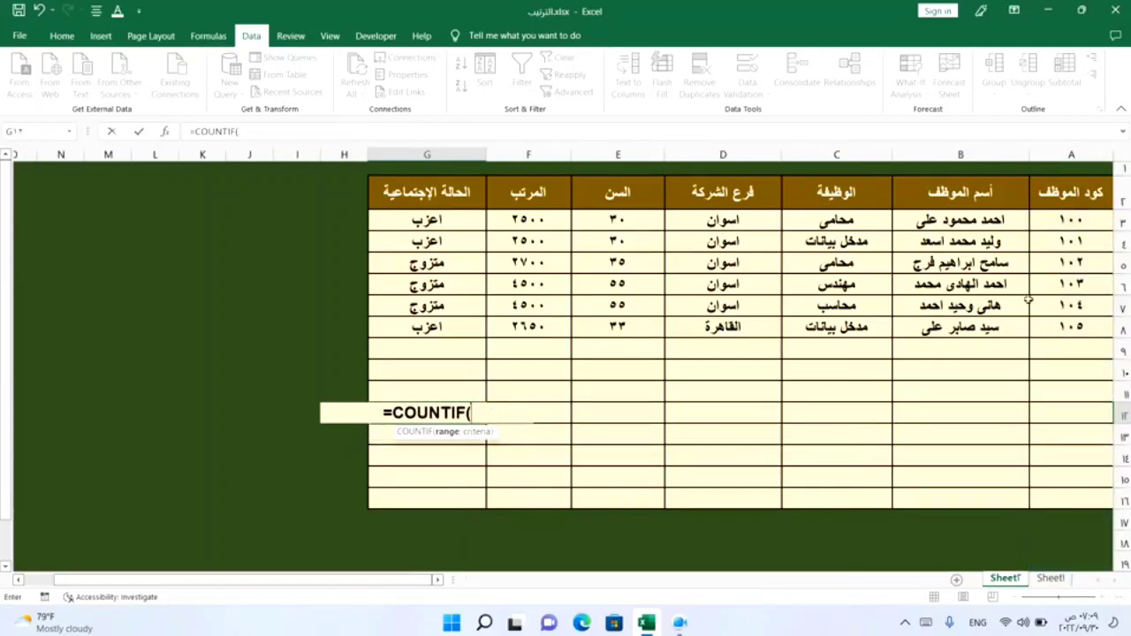
# - Try the whole column A as the COUNTIF range, and remove the reference from the formula
pyautogui.click(1072, 155)
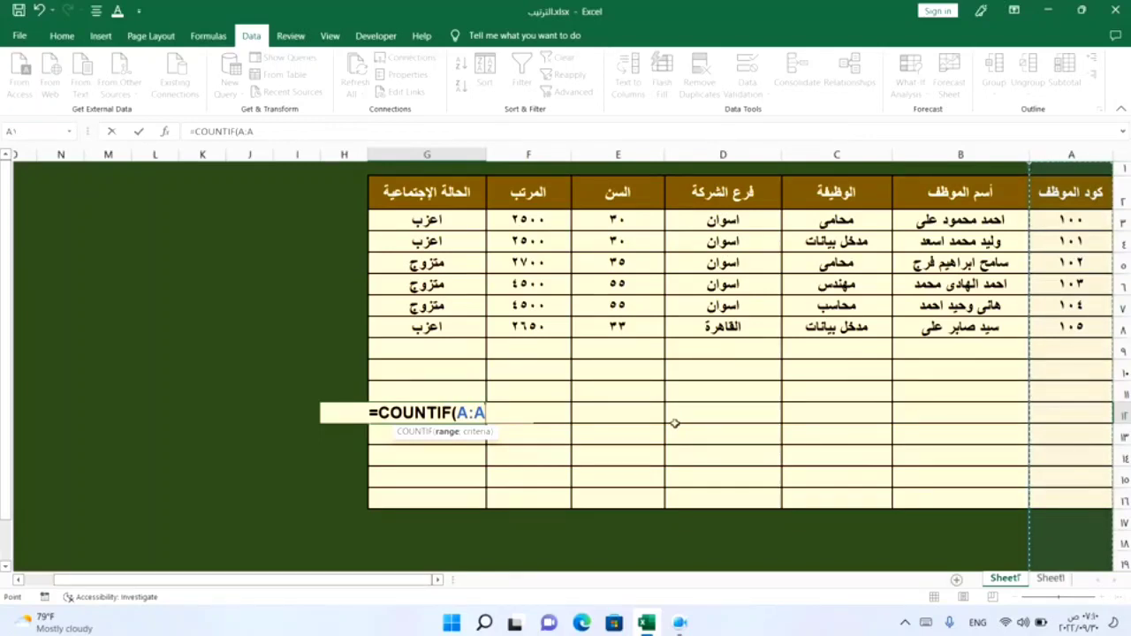
pyautogui.press('BackSpace')
pyautogui.press('BackSpace')
pyautogui.press('BackSpace')
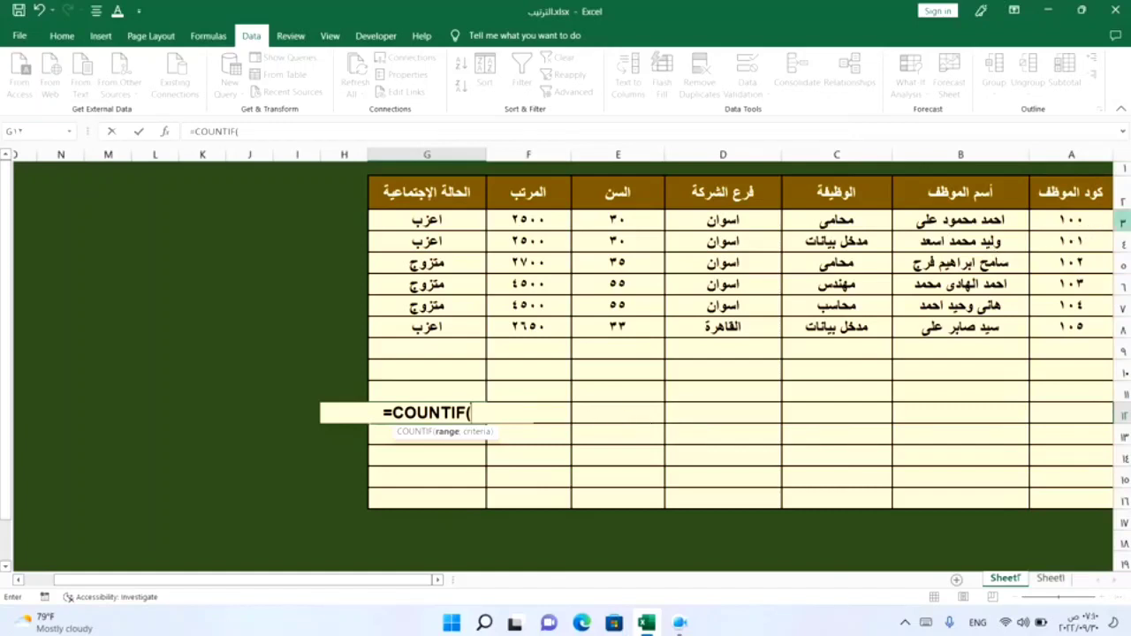
# - Set the COUNTIF range to A3:A1048576, ending with a semicolon so the criteria argument can follow
pyautogui.click(1068, 221)
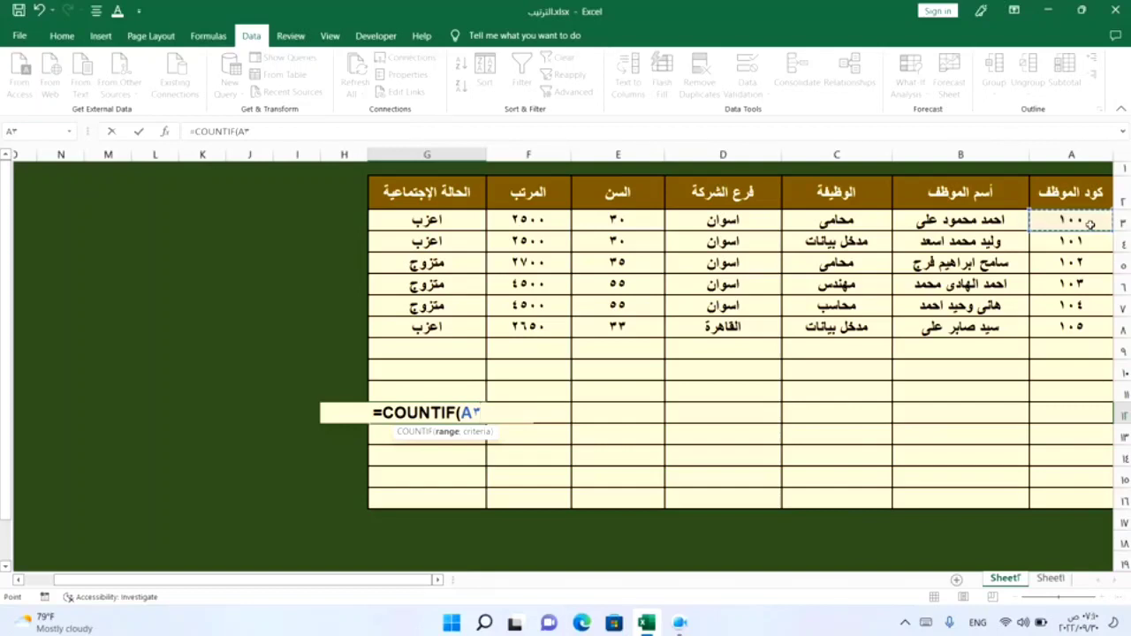
pyautogui.hotkey('ctrl', 'shift', 'Down')
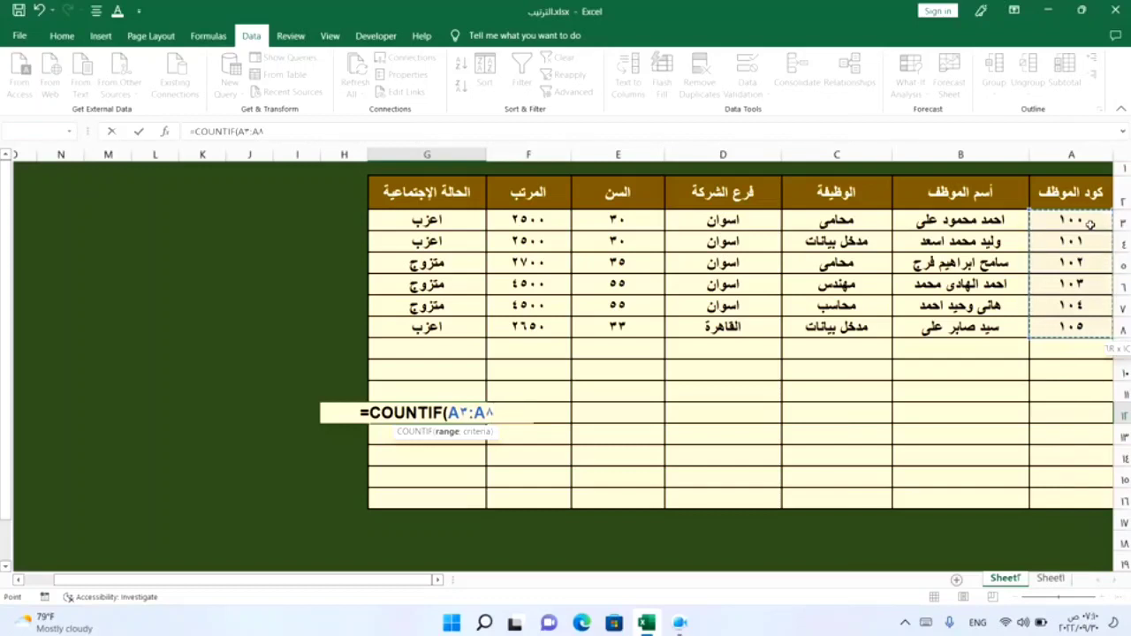
pyautogui.hotkey('ctrl', 'shift', 'Down')
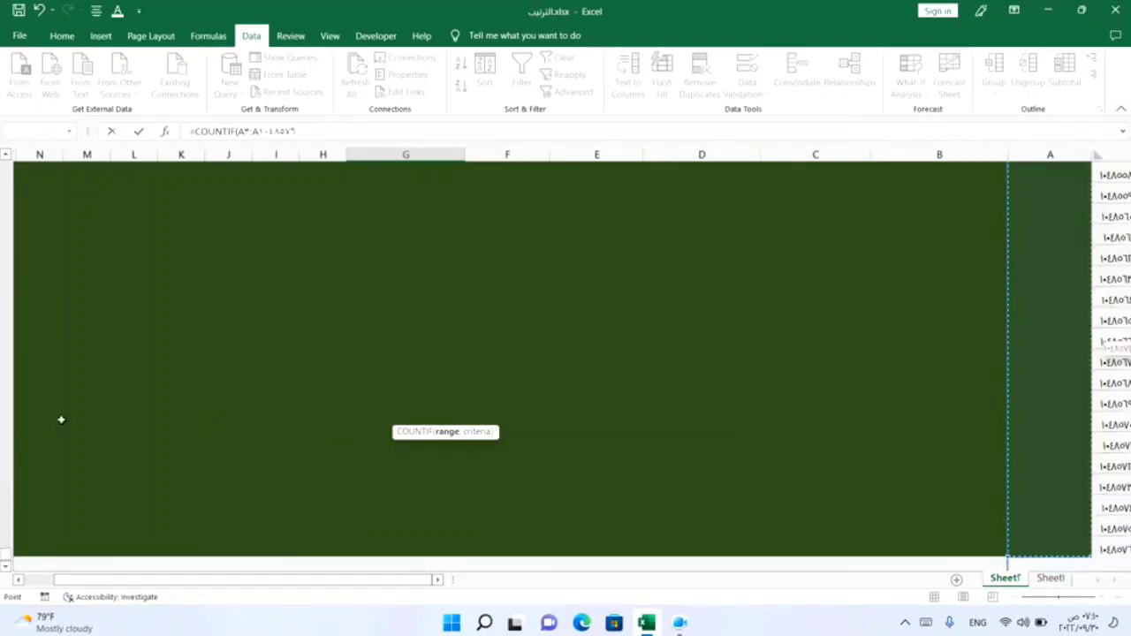
pyautogui.moveTo(5, 556); pyautogui.dragTo(6, 143)
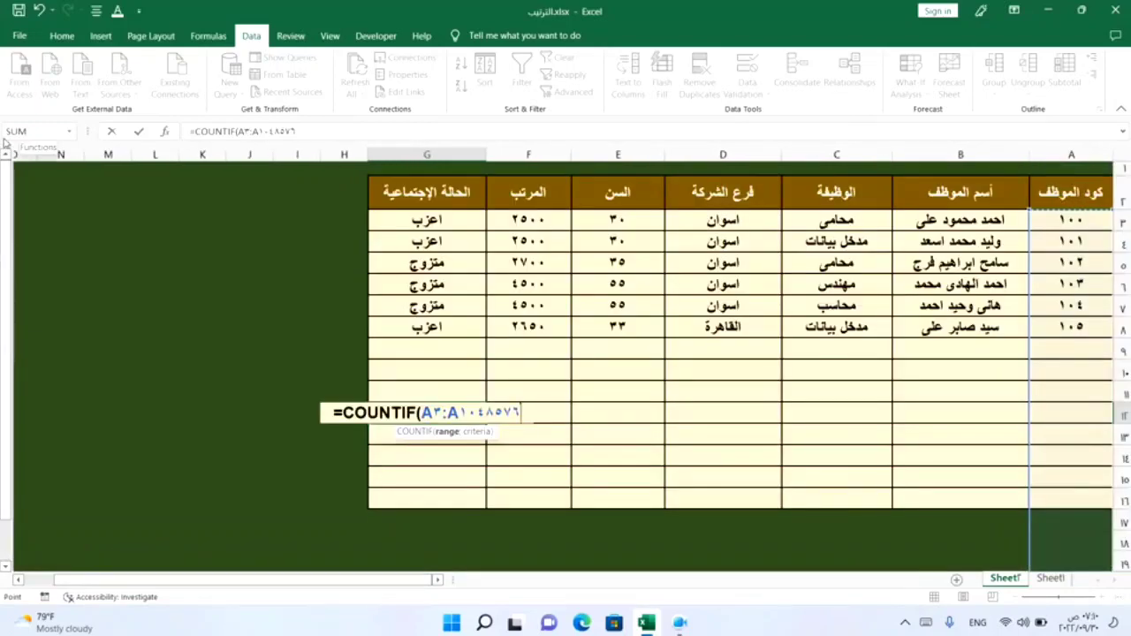
pyautogui.write(';')
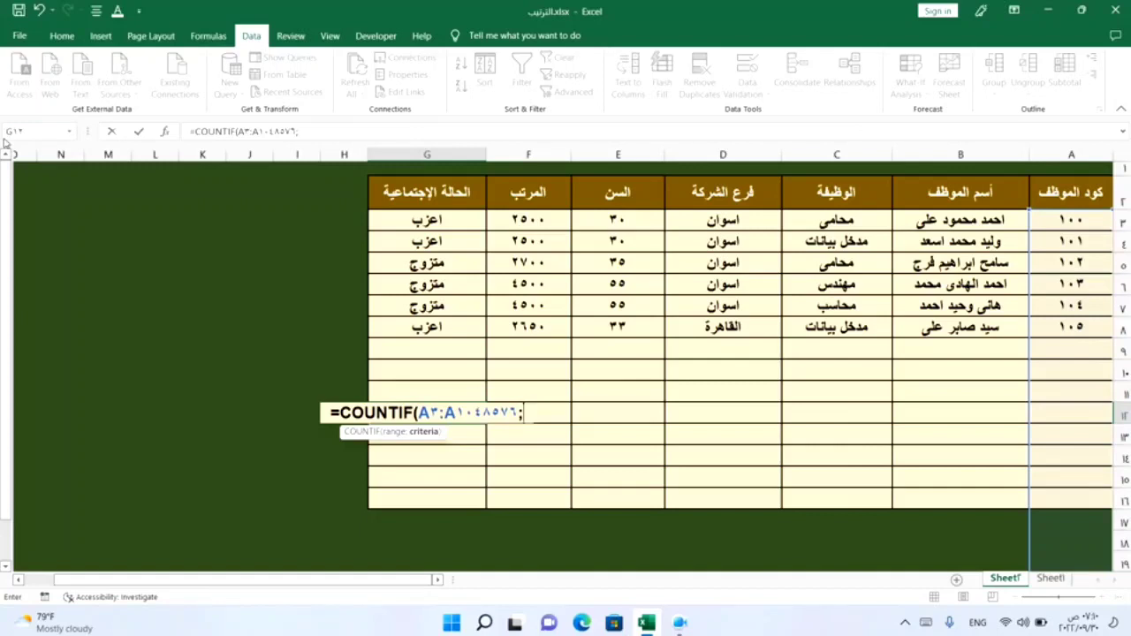
pyautogui.write(',')
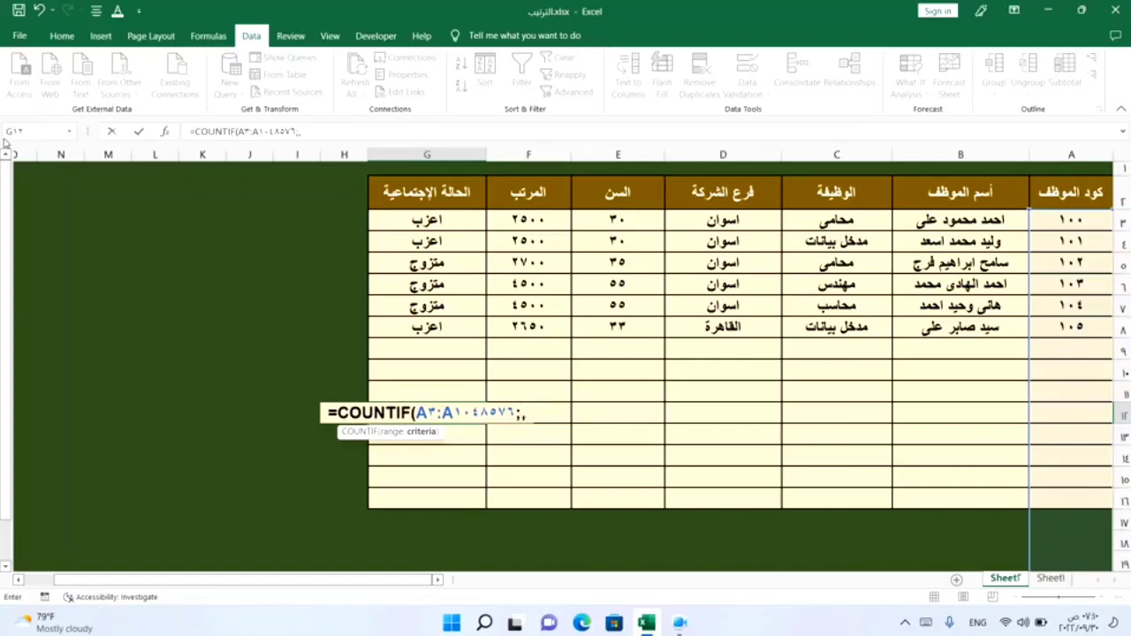
pyautogui.press('BackSpace')
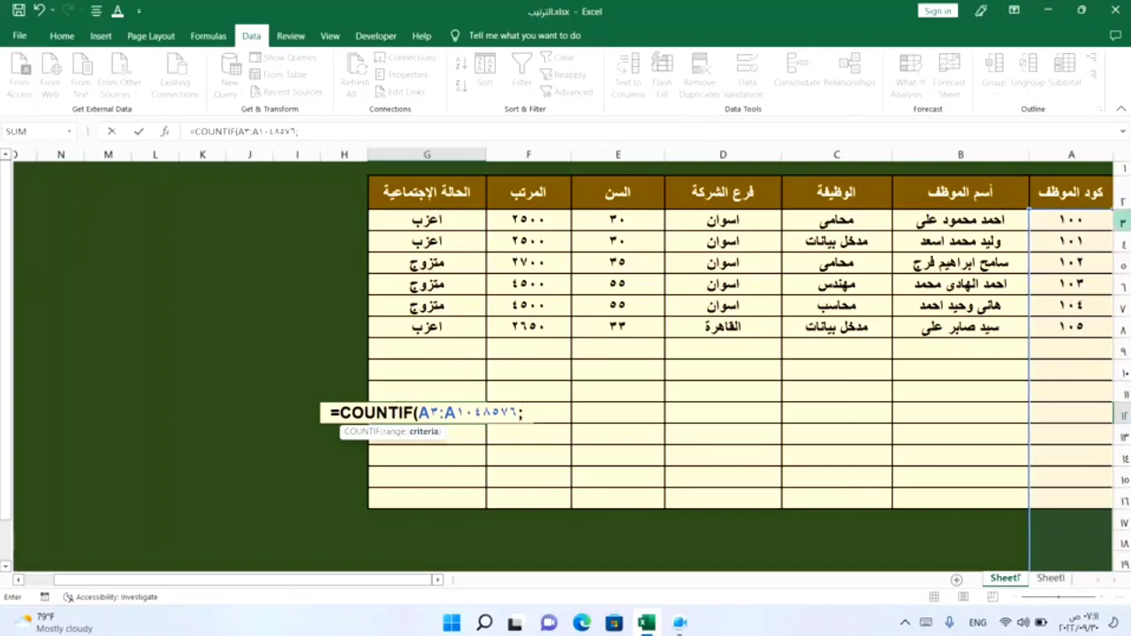
# - Complete the COUNTIF formula in G12 with cell A3 as its criteria
pyautogui.click(1065, 221)
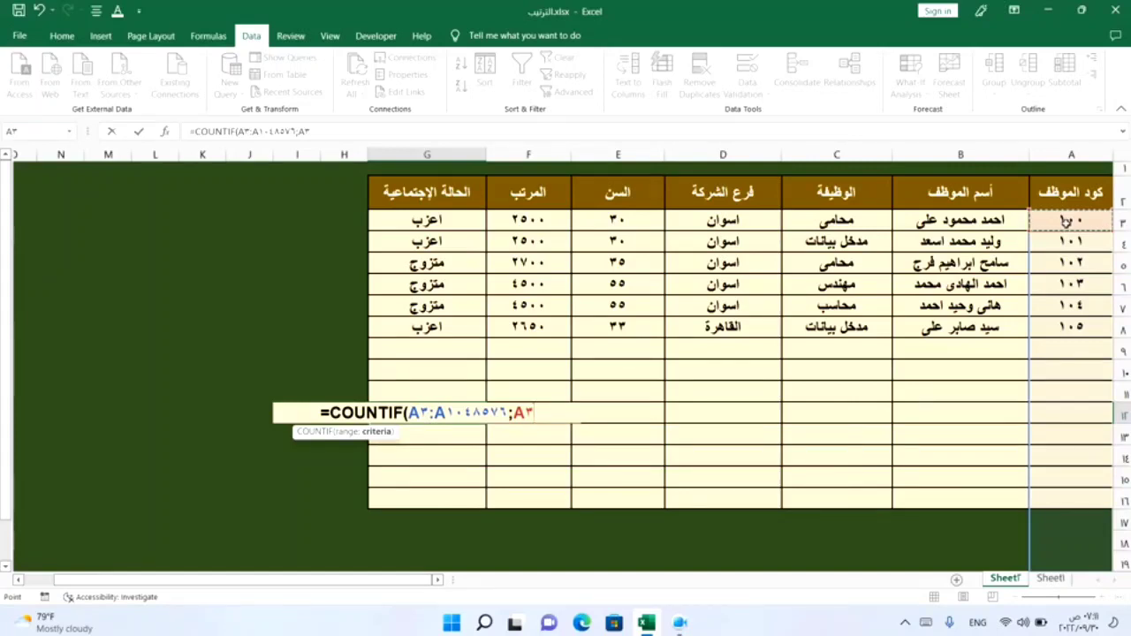
pyautogui.write(')')
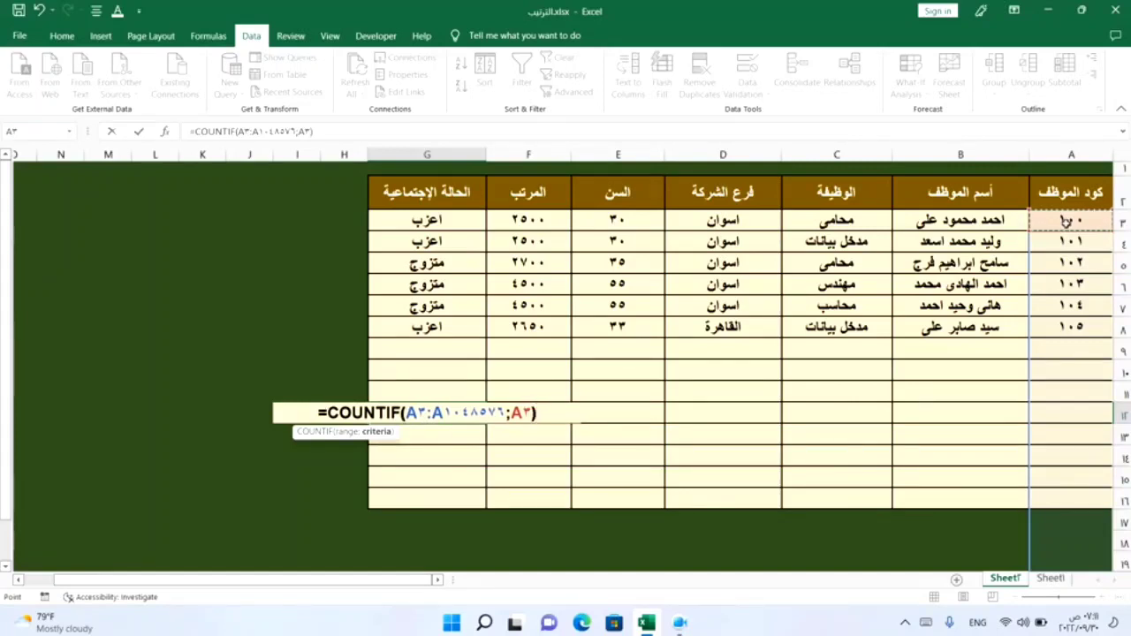
pyautogui.press('Return')
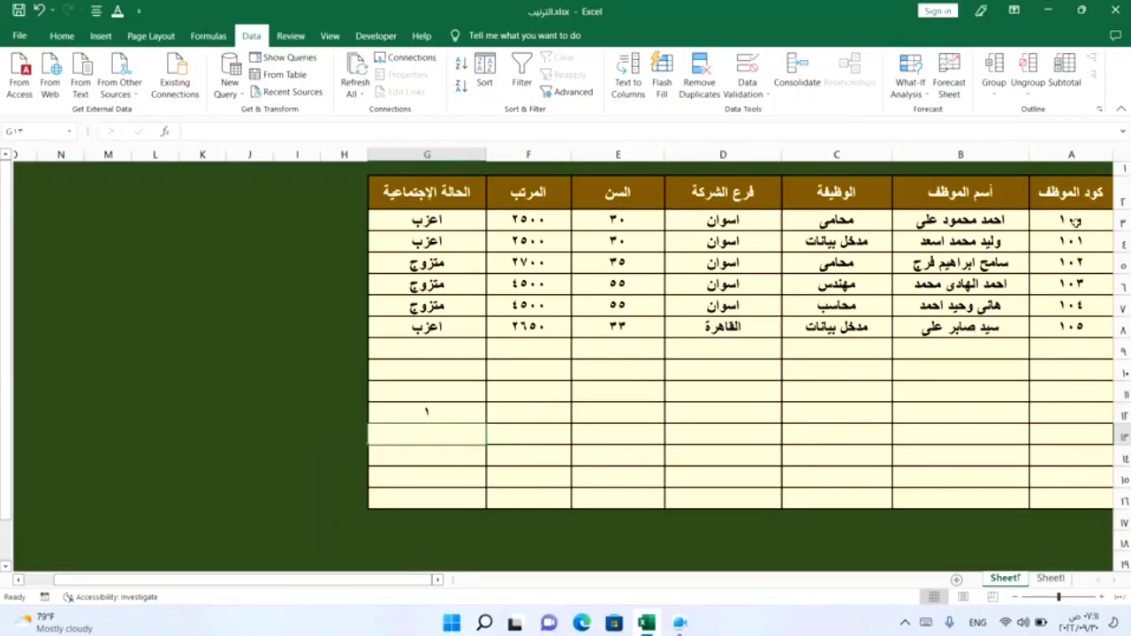
# - Test the count by entering the duplicate code 100 in A9 and A10, and clear both cells
pyautogui.click(1073, 352)
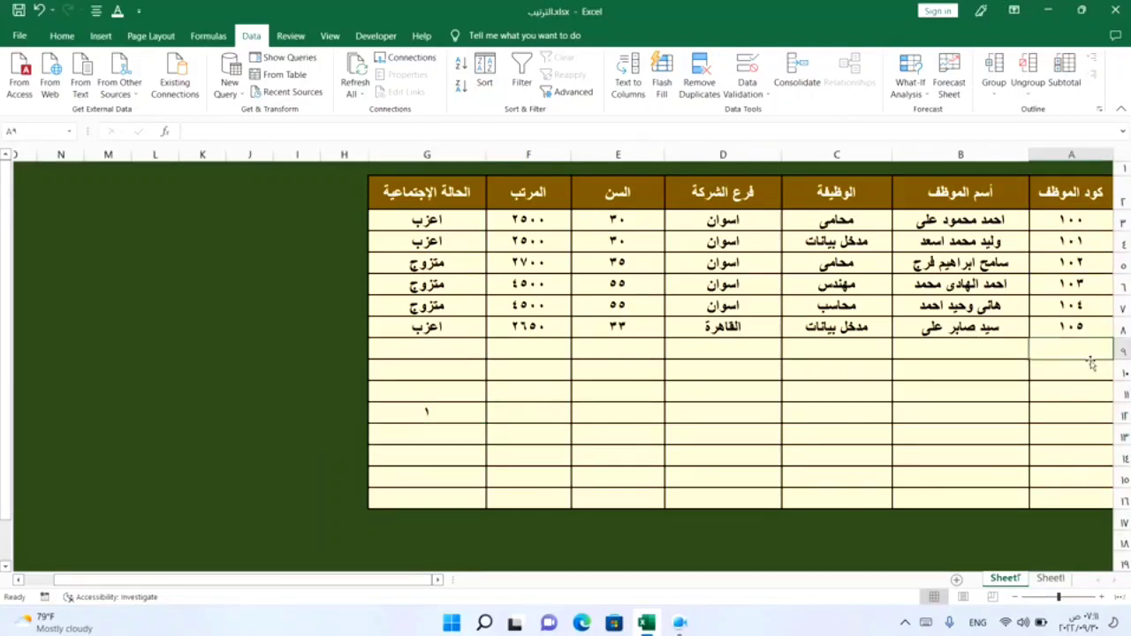
pyautogui.write('100')
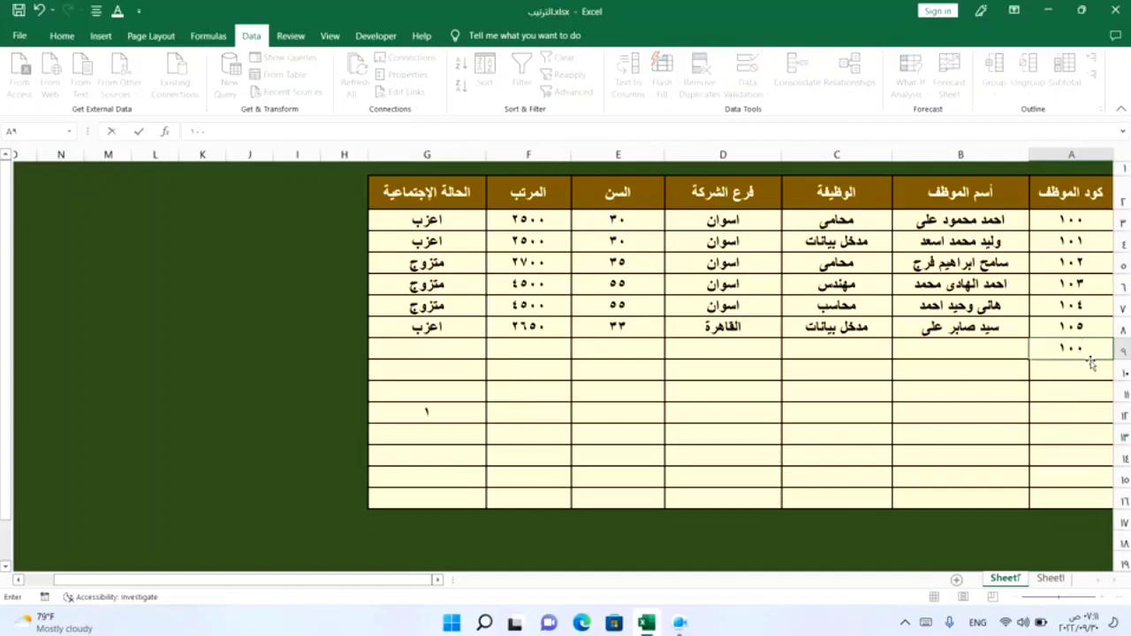
pyautogui.press('Return')
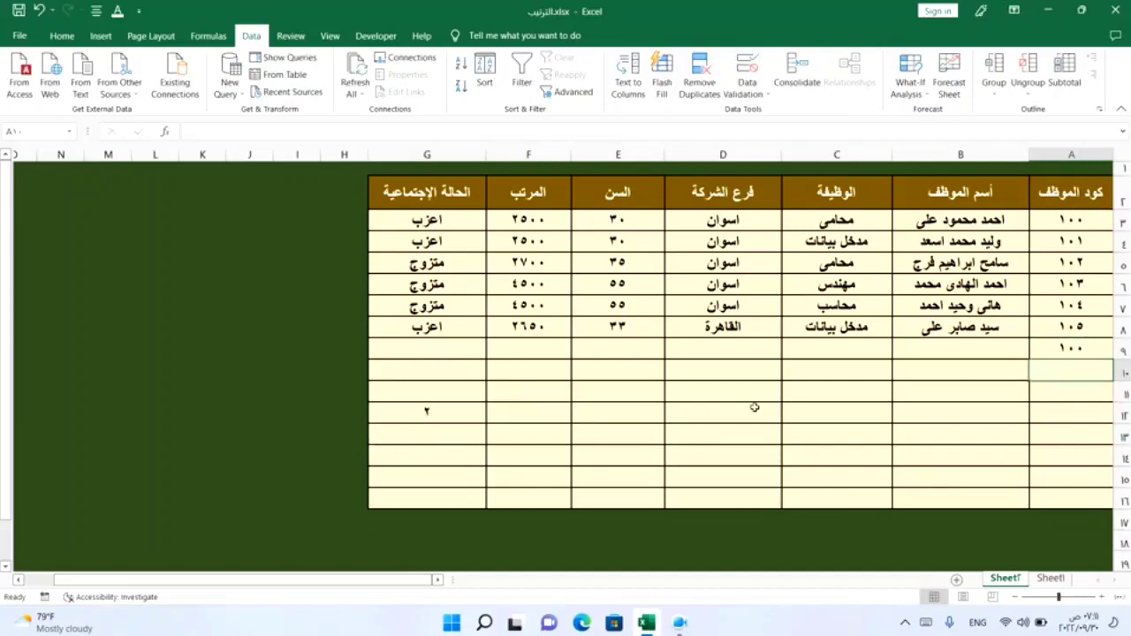
pyautogui.write('100')
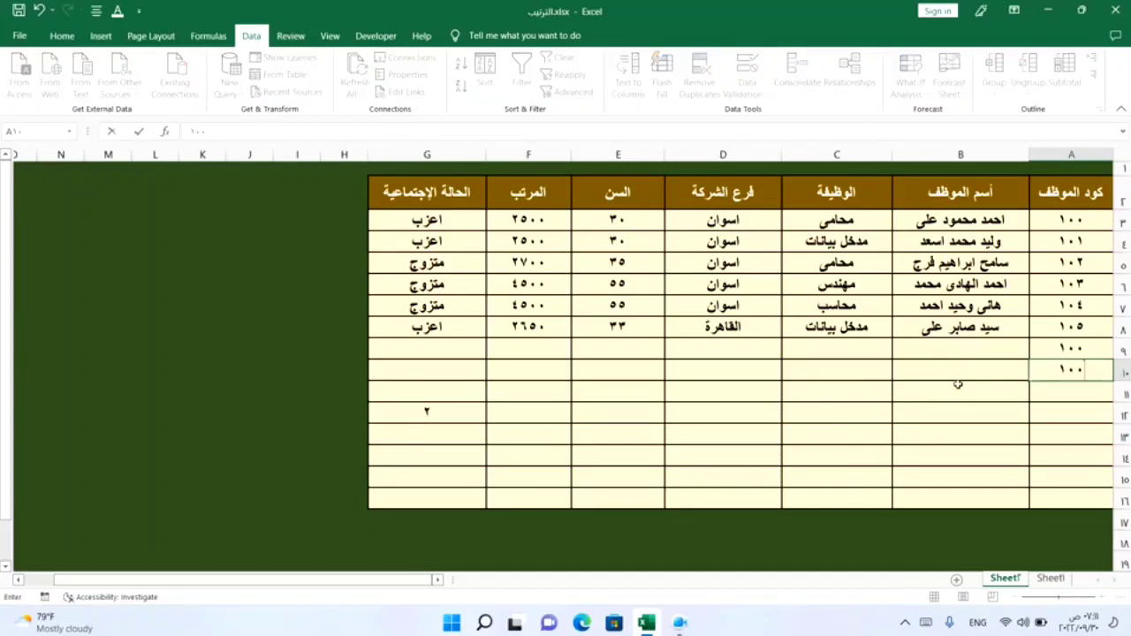
pyautogui.press('Return')
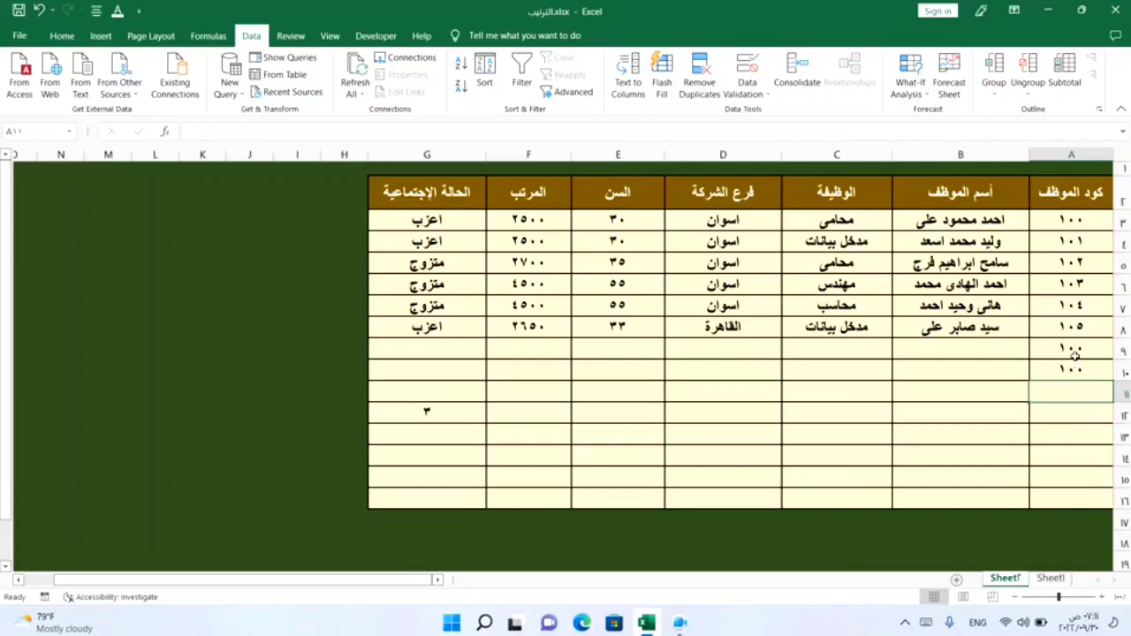
pyautogui.moveTo(1075, 354); pyautogui.dragTo(1079, 374)
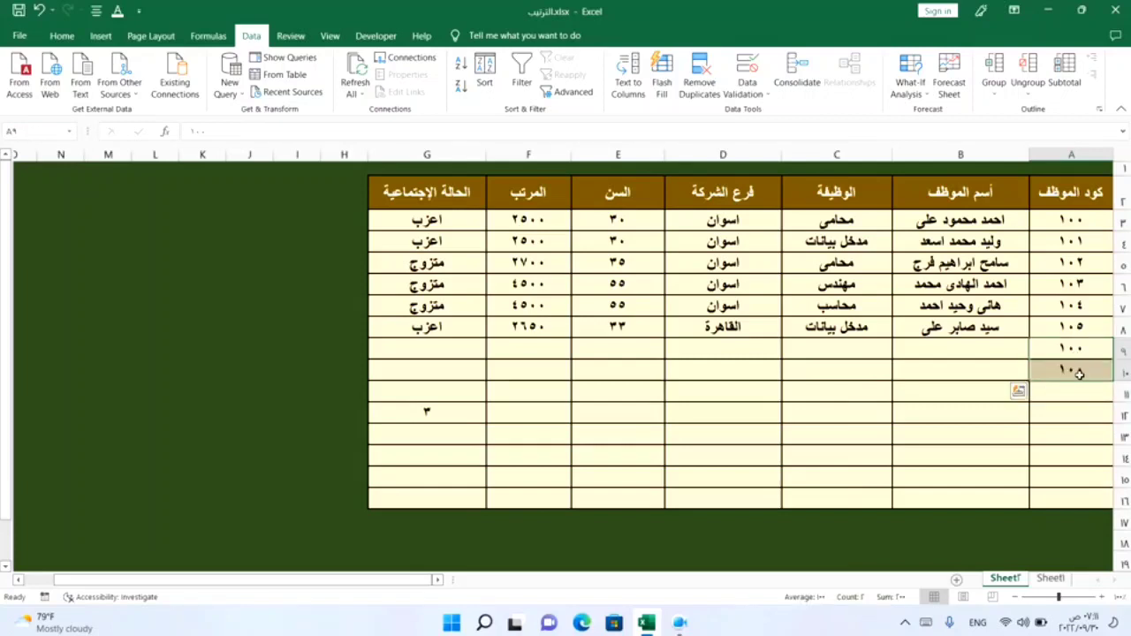
pyautogui.press('Delete')
pyautogui.click(1078, 352)
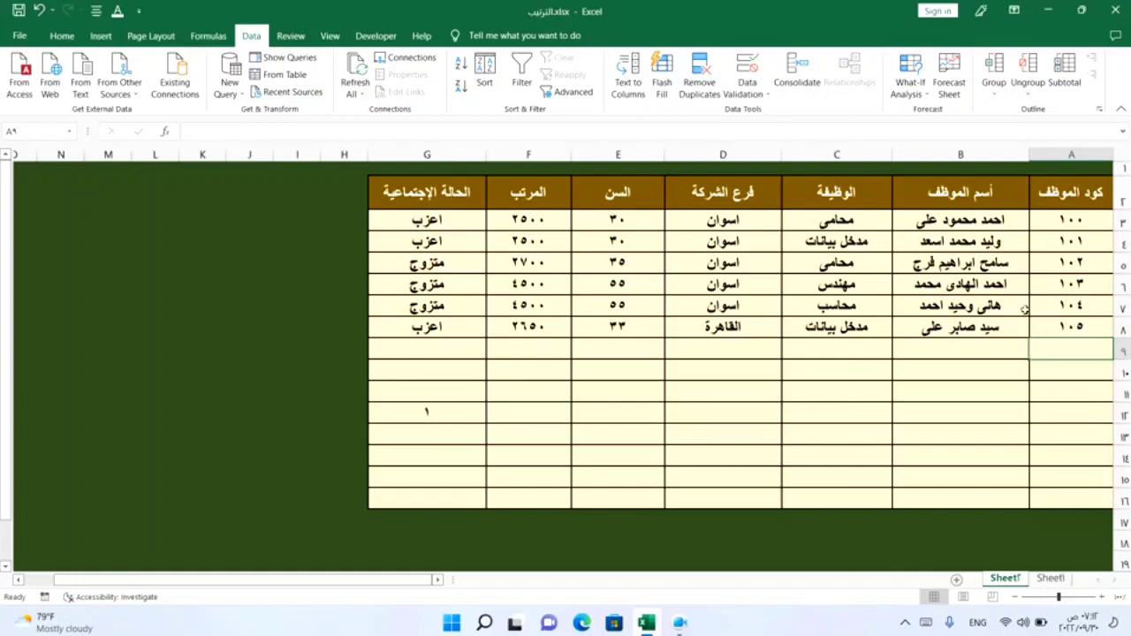
# - Append the comparison =1 to the COUNTIF formula in G12
pyautogui.click(435, 415)
pyautogui.doubleClick(435, 415)
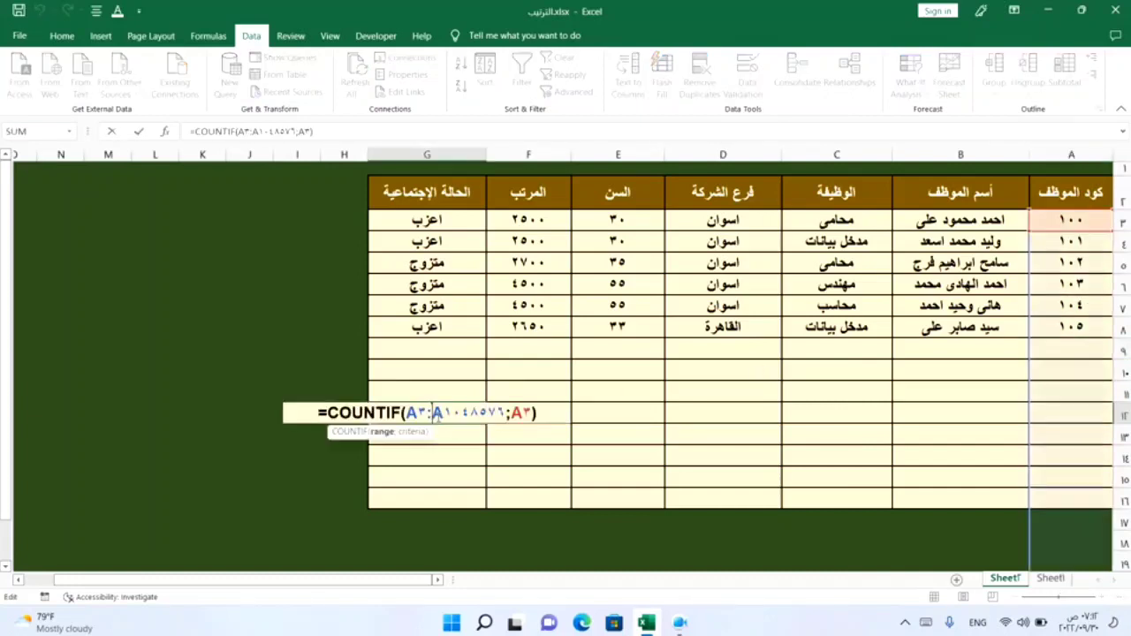
pyautogui.click(542, 414)
pyautogui.write('=')
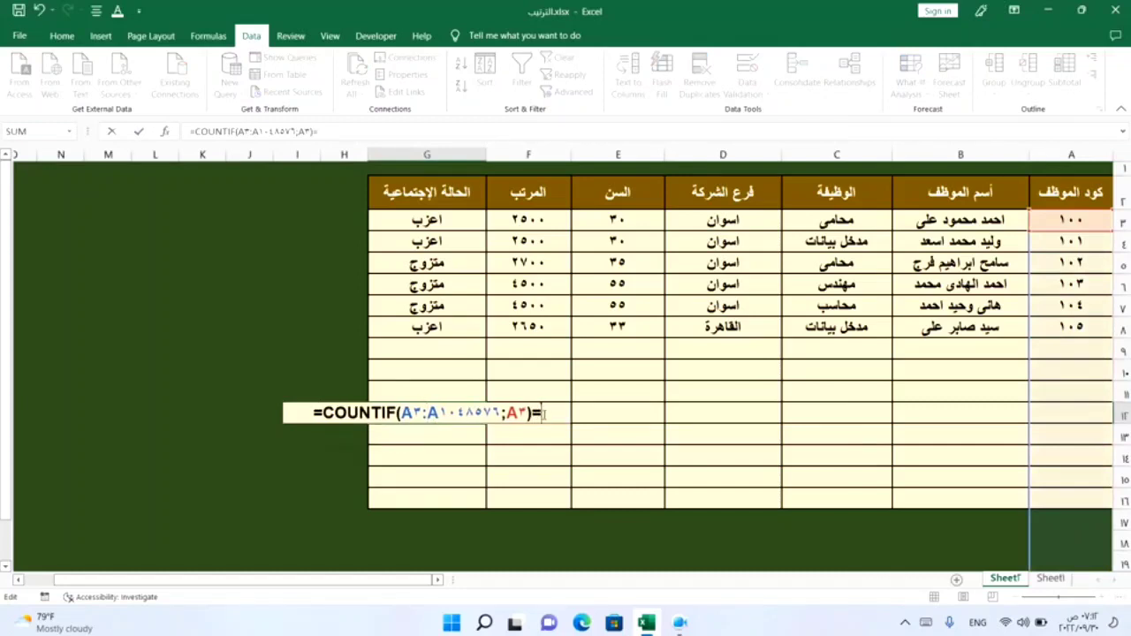
pyautogui.write('1')
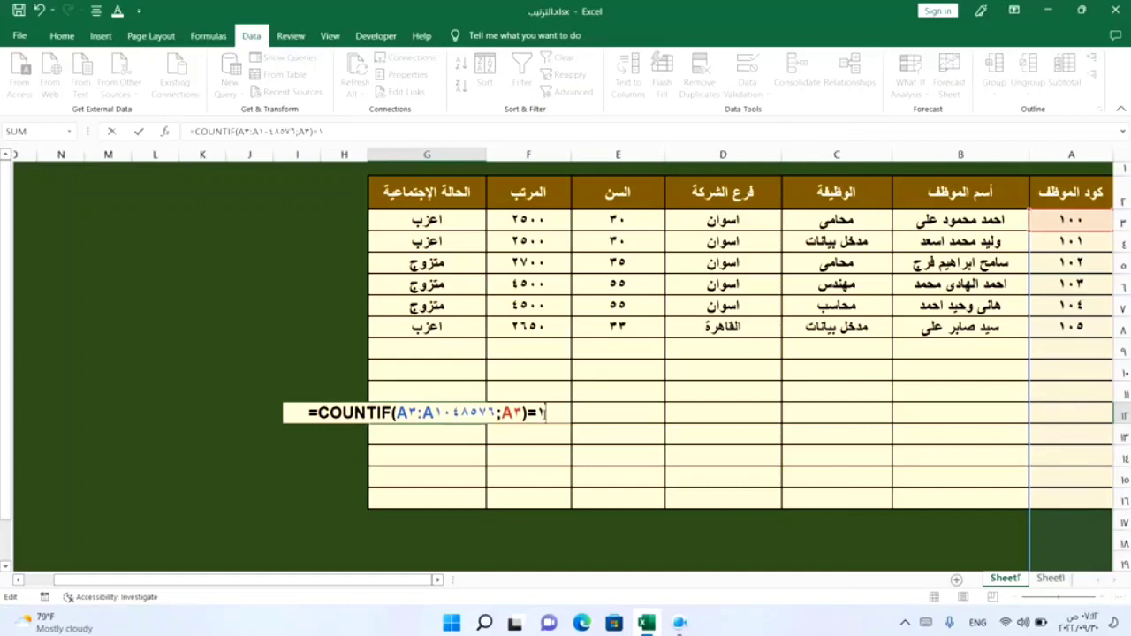
pyautogui.press('Return')
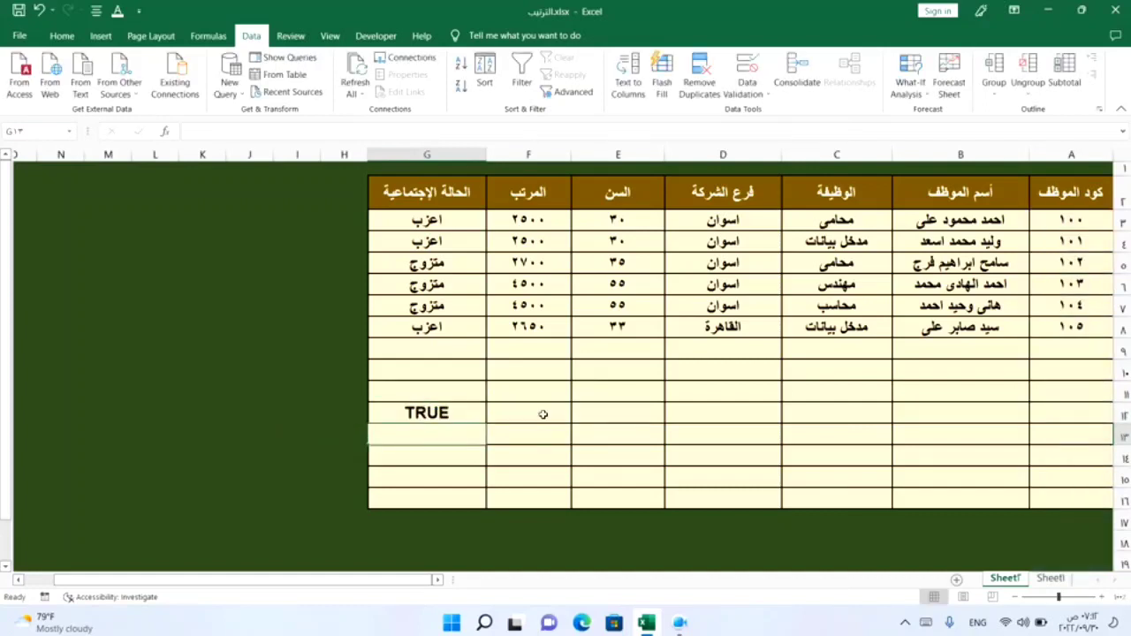
# - Test the comparison formula by entering the duplicate code 100 in A9, and clear that cell
pyautogui.click(1071, 350)
pyautogui.write('100')
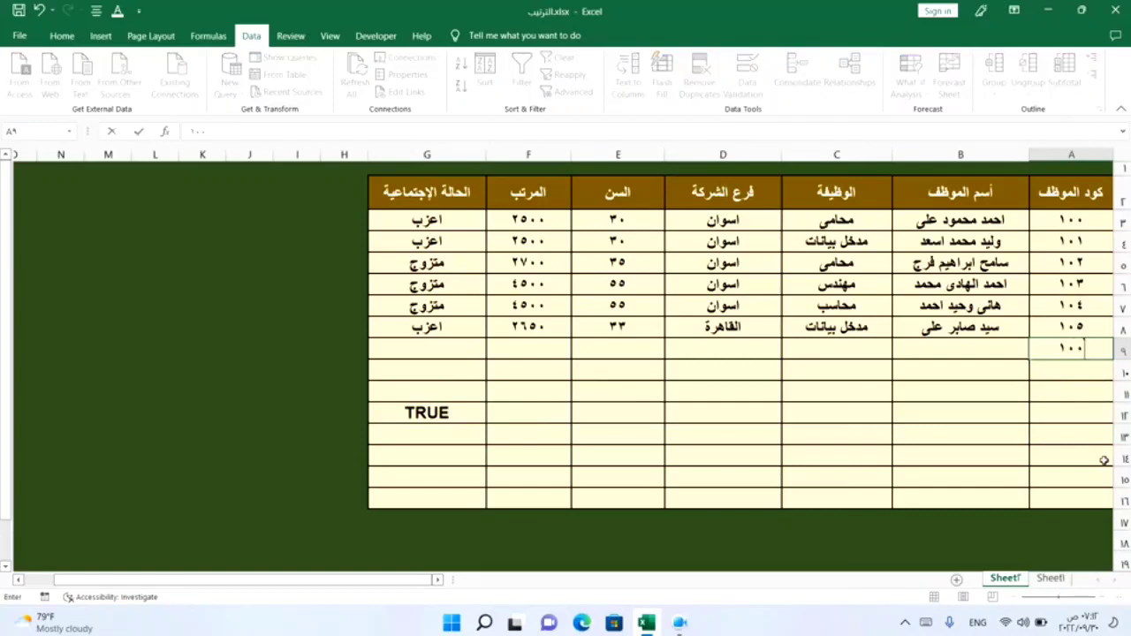
pyautogui.press('Return')
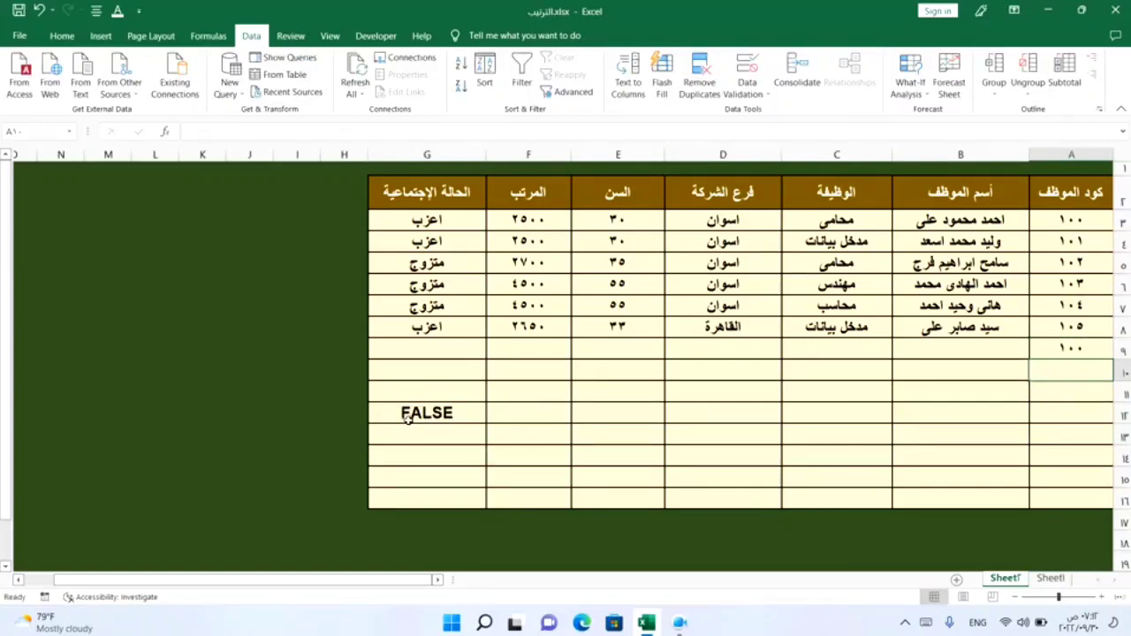
pyautogui.click(1074, 350)
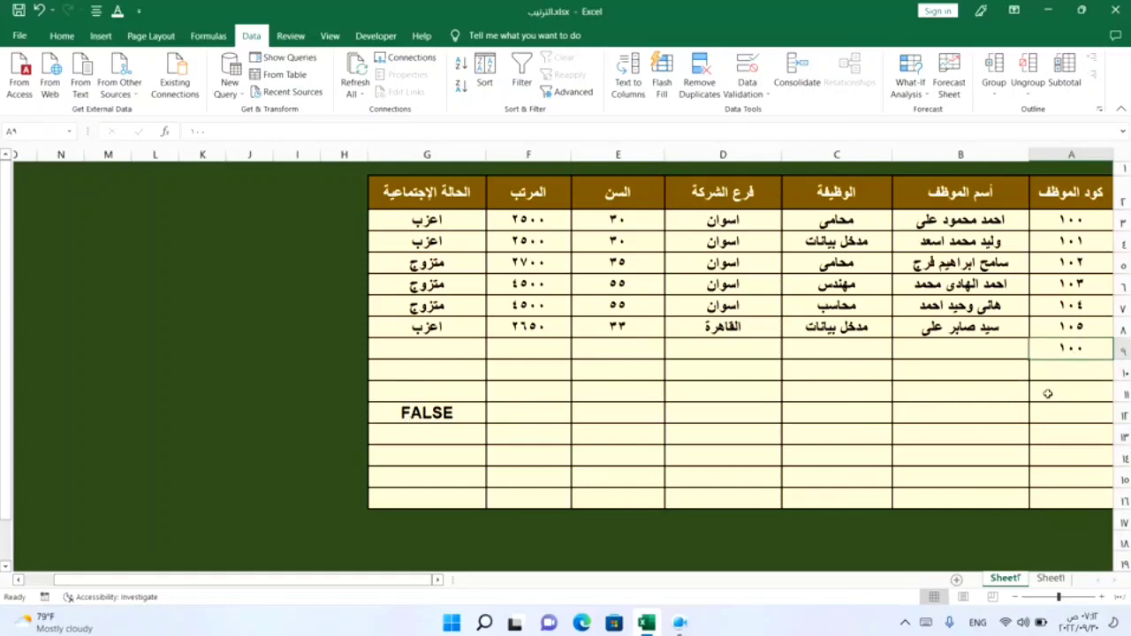
pyautogui.press('Delete')
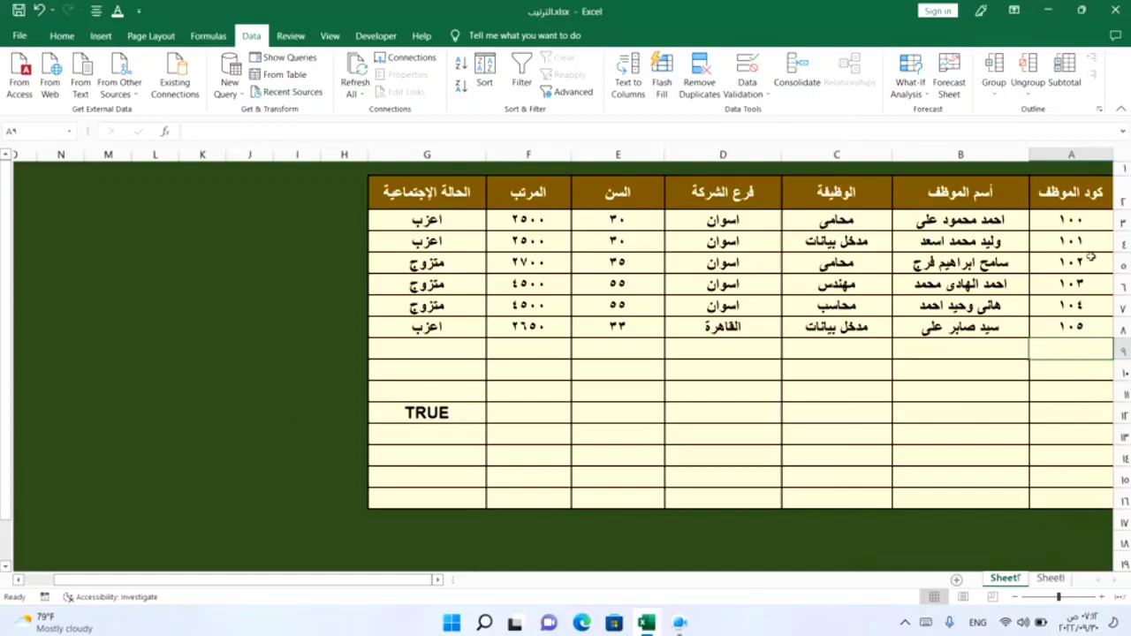
# - Make the COUNTIF range in the G12 formula absolute as $A$3:$A$1048576, keeping the A3 criteria relative
pyautogui.doubleClick(436, 419)
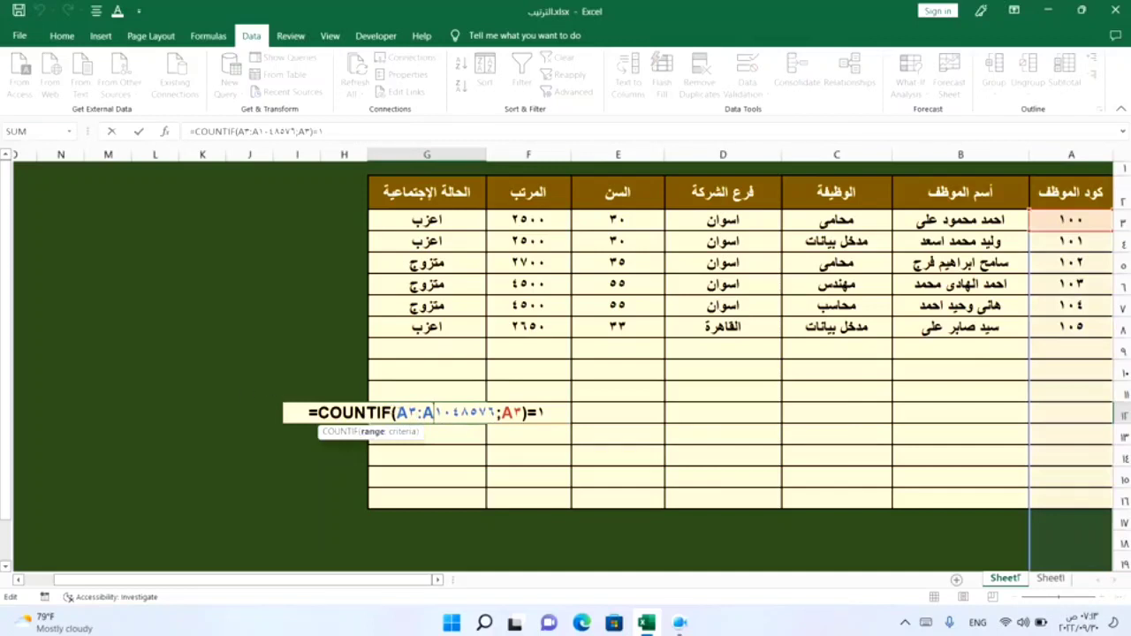
pyautogui.moveTo(396, 413); pyautogui.dragTo(497, 413)
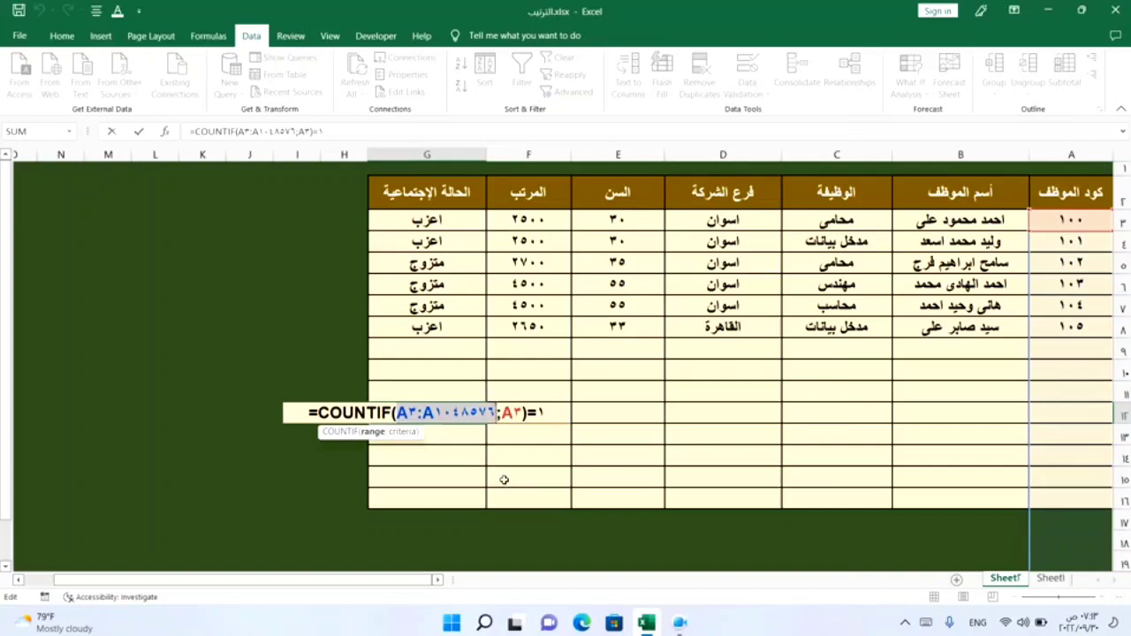
pyautogui.press('F4')
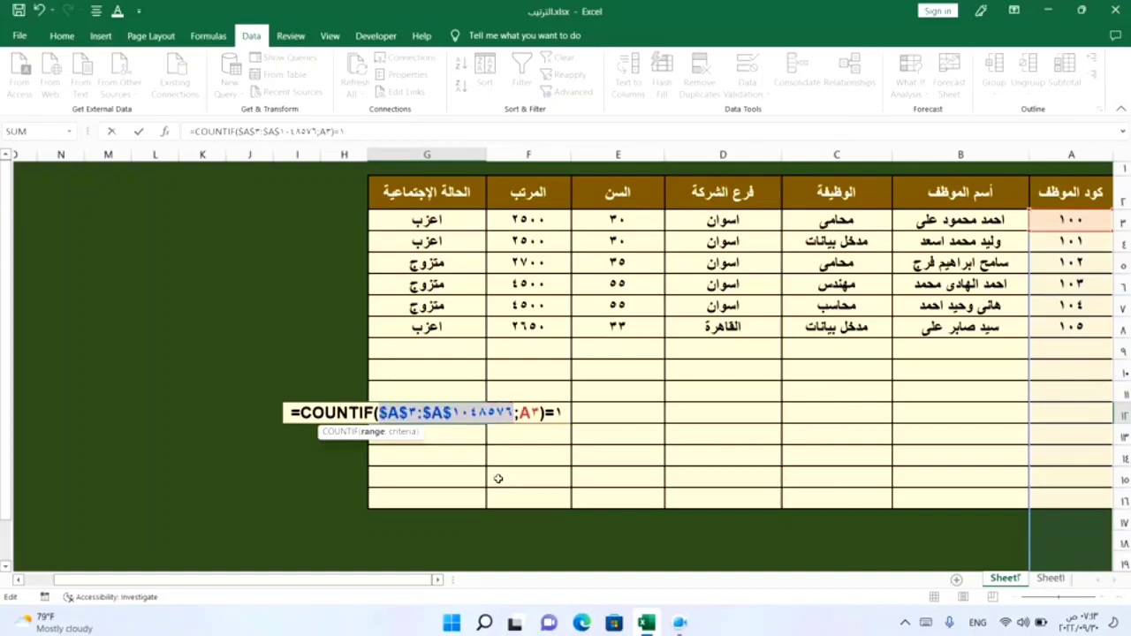
pyautogui.press('Return')
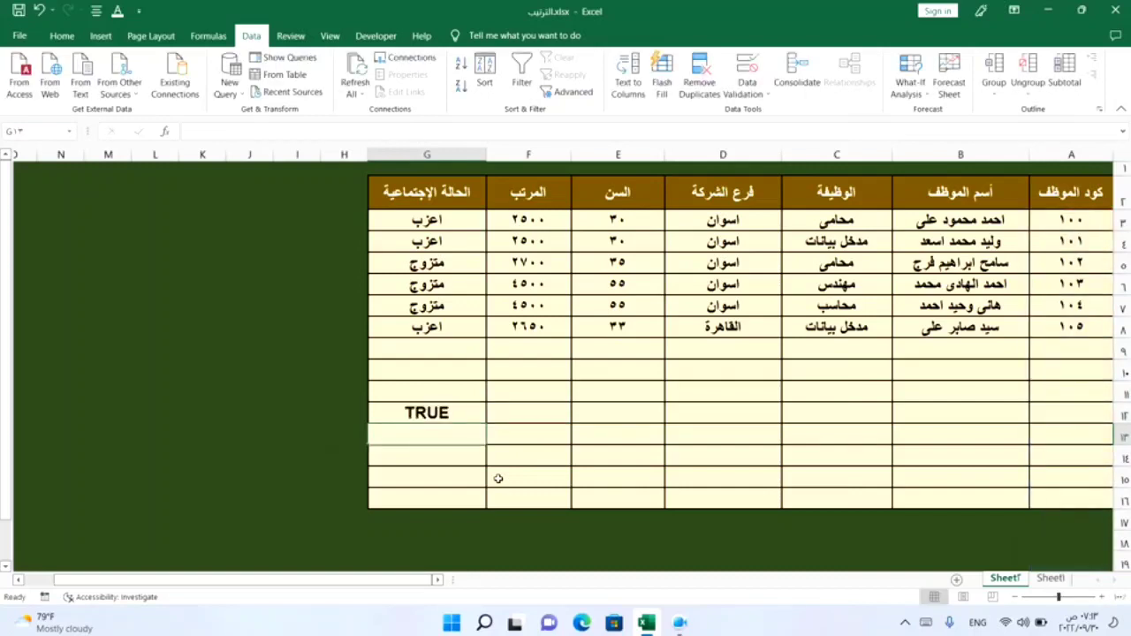
pyautogui.hotkey('ctrl', 'Home')
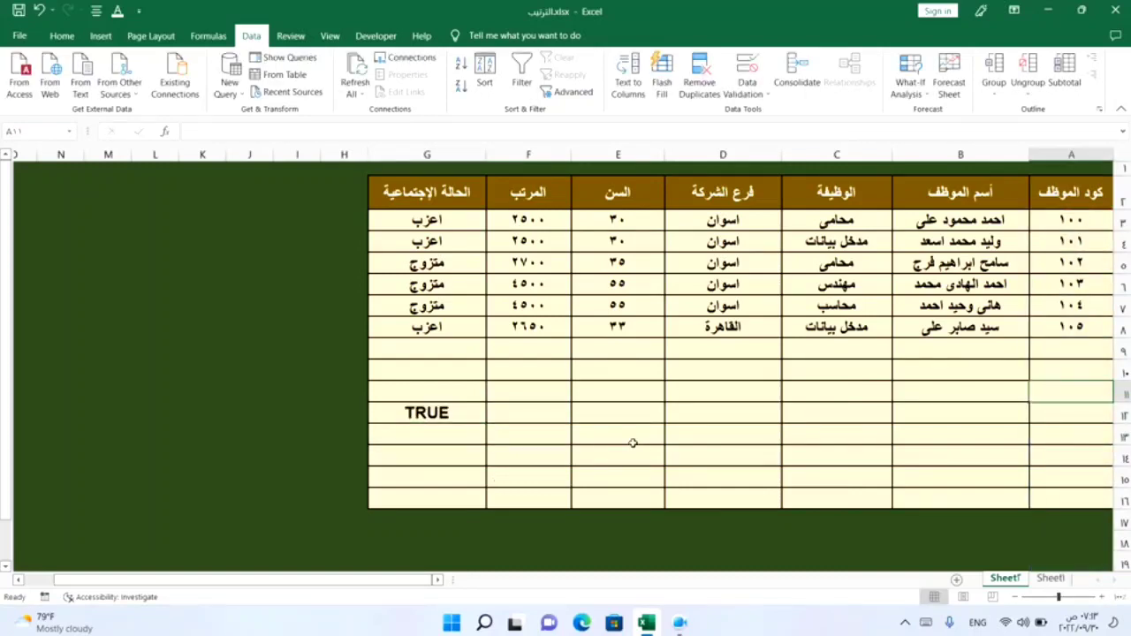
# - Copy the full text of the COUNTIF formula from G12, and clear the cell
pyautogui.doubleClick(439, 415)
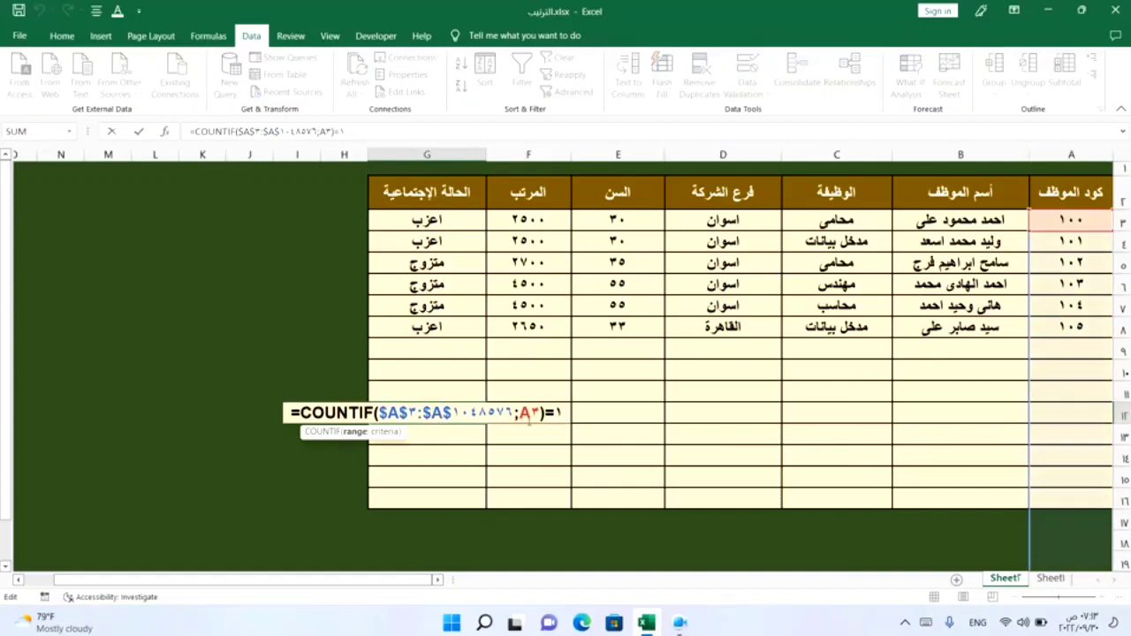
pyautogui.moveTo(566, 413); pyautogui.dragTo(220, 417)
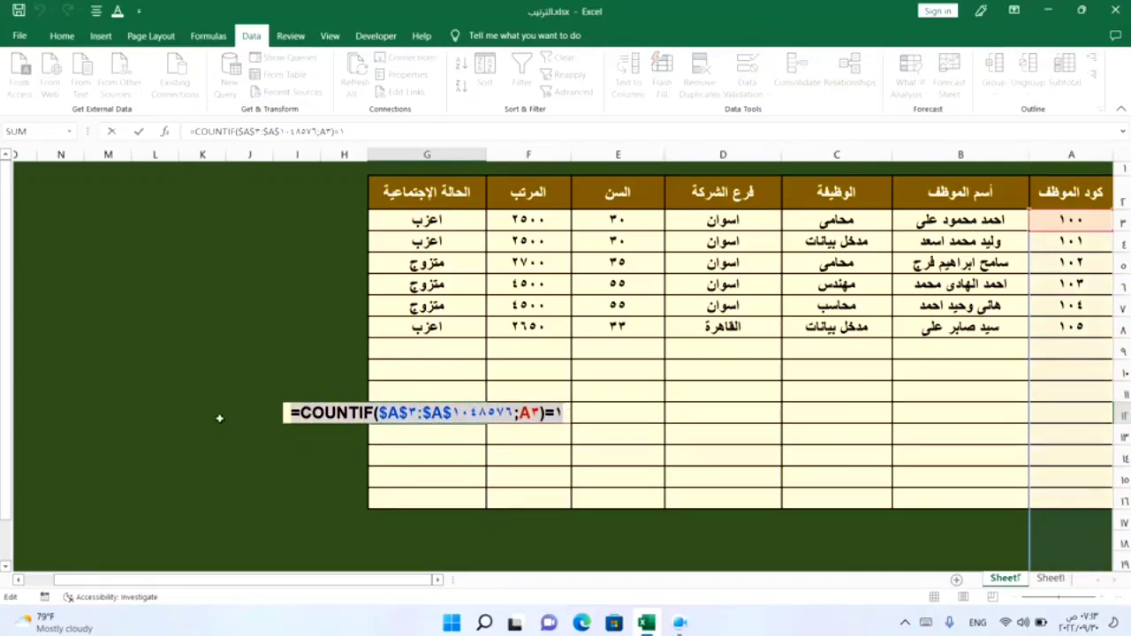
pyautogui.rightClick(339, 423)
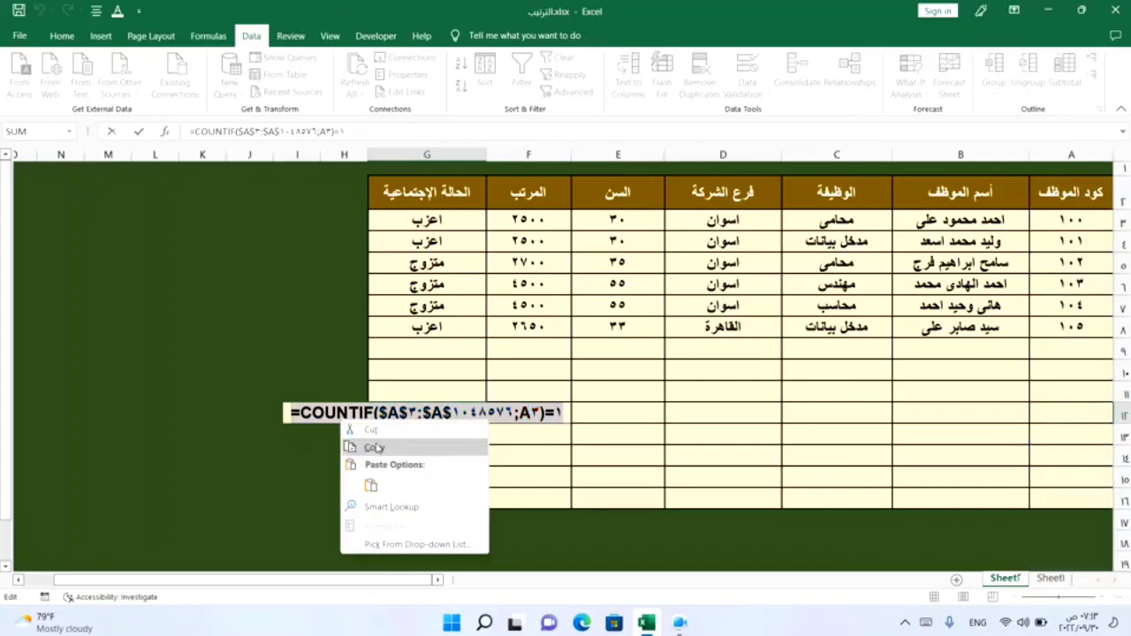
pyautogui.click(374, 448)
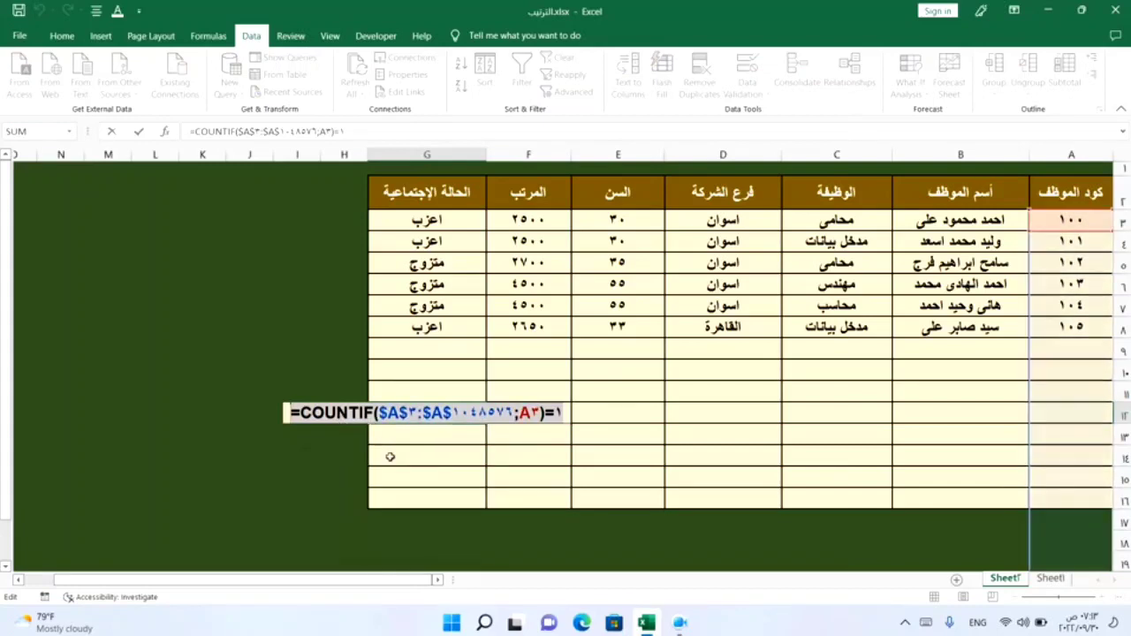
pyautogui.press('Escape')
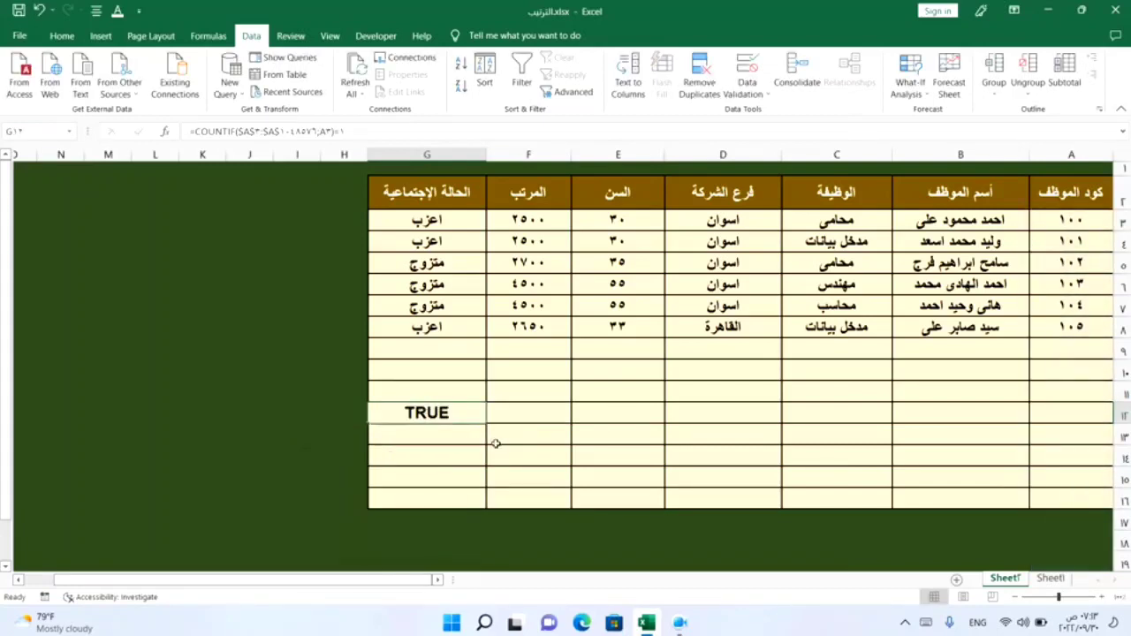
pyautogui.press('Delete')
pyautogui.click(617, 437)
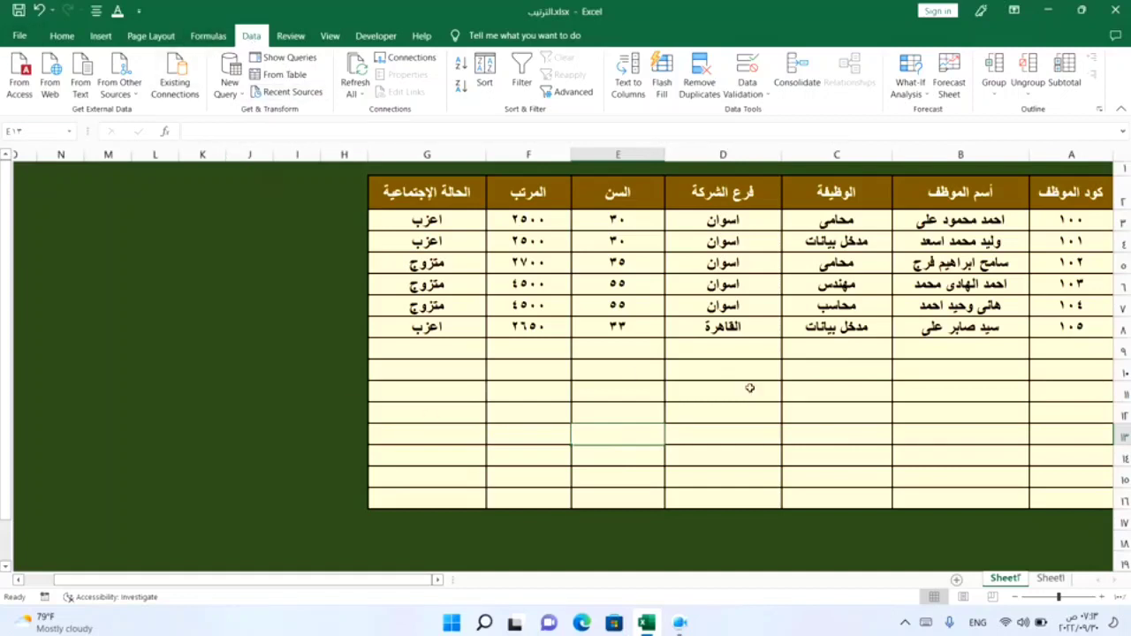
# - Open the Data Validation settings for the employee code cells from A3 to the last row of the sheet
pyautogui.click(1082, 221)
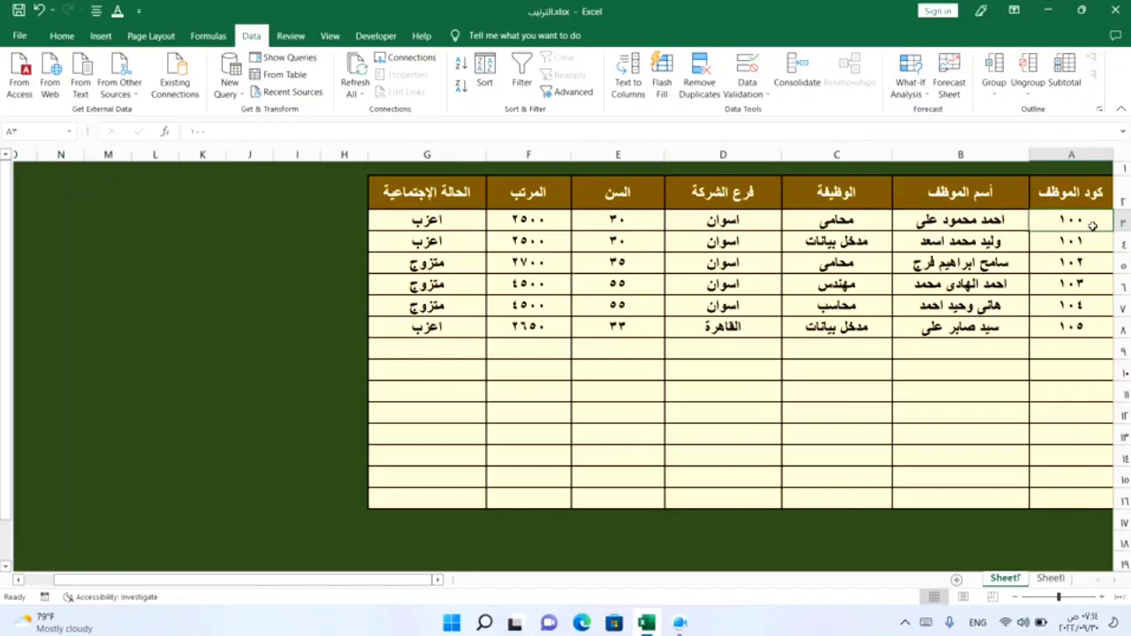
pyautogui.hotkey('ctrl', 'shift', 'Down')
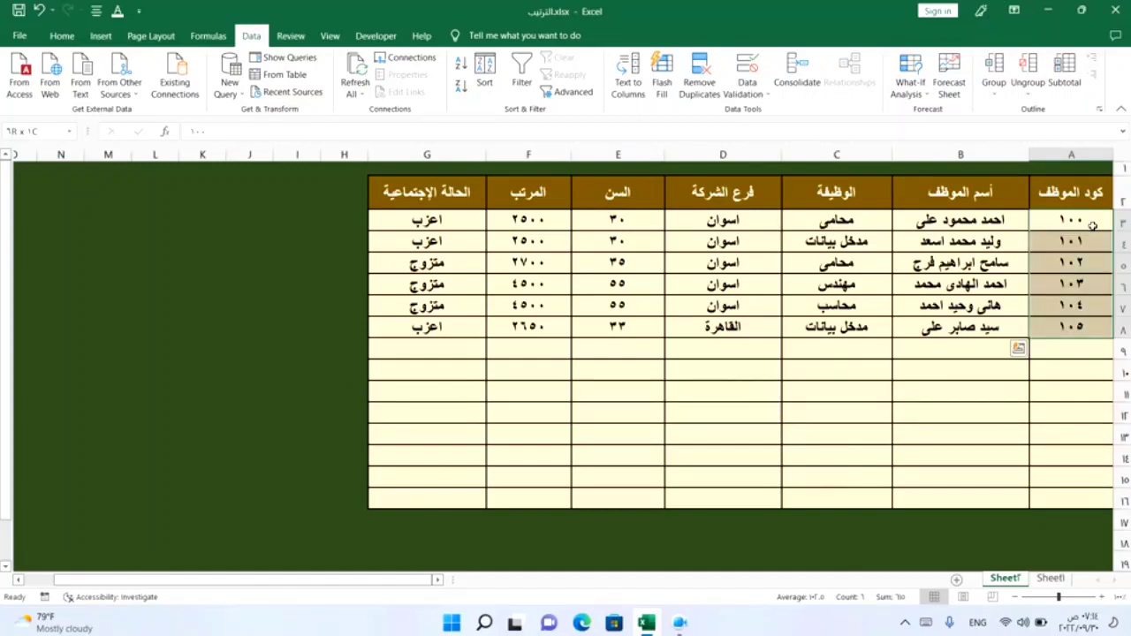
pyautogui.hotkey('ctrl', 'shift', 'Down')
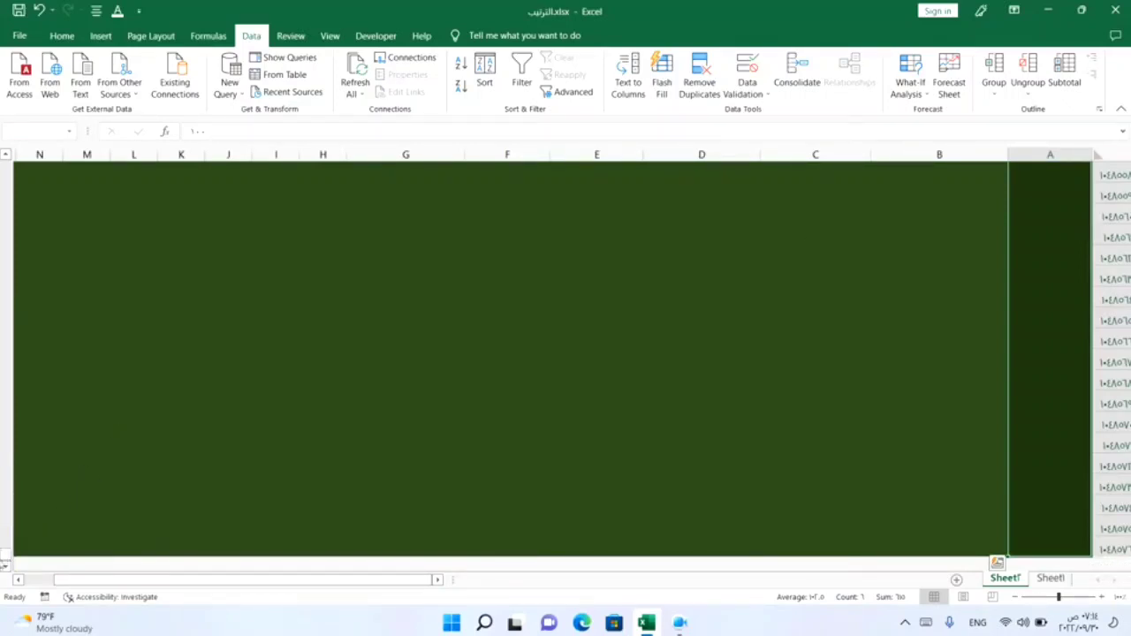
pyautogui.moveTo(4, 559); pyautogui.dragTo(3, 119)
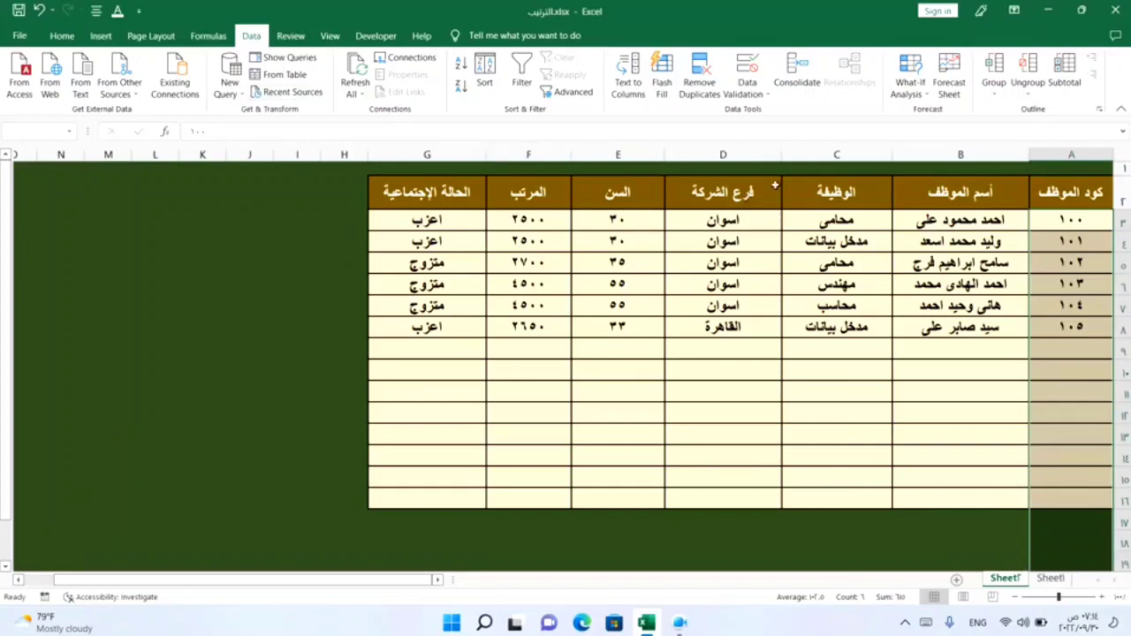
pyautogui.click(768, 96)
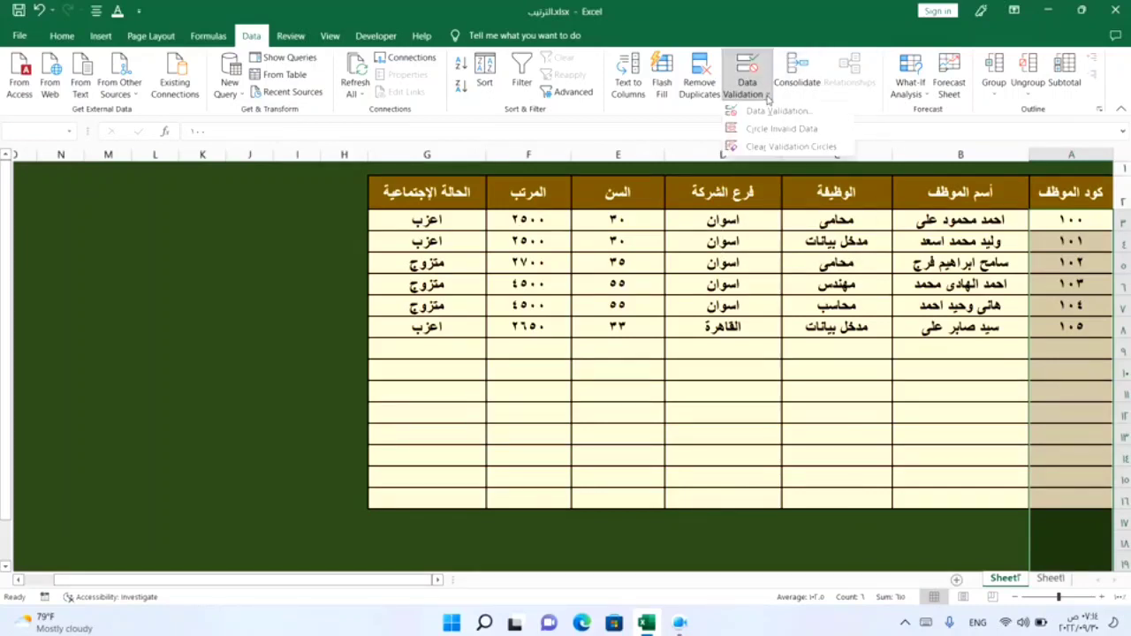
pyautogui.click(777, 112)
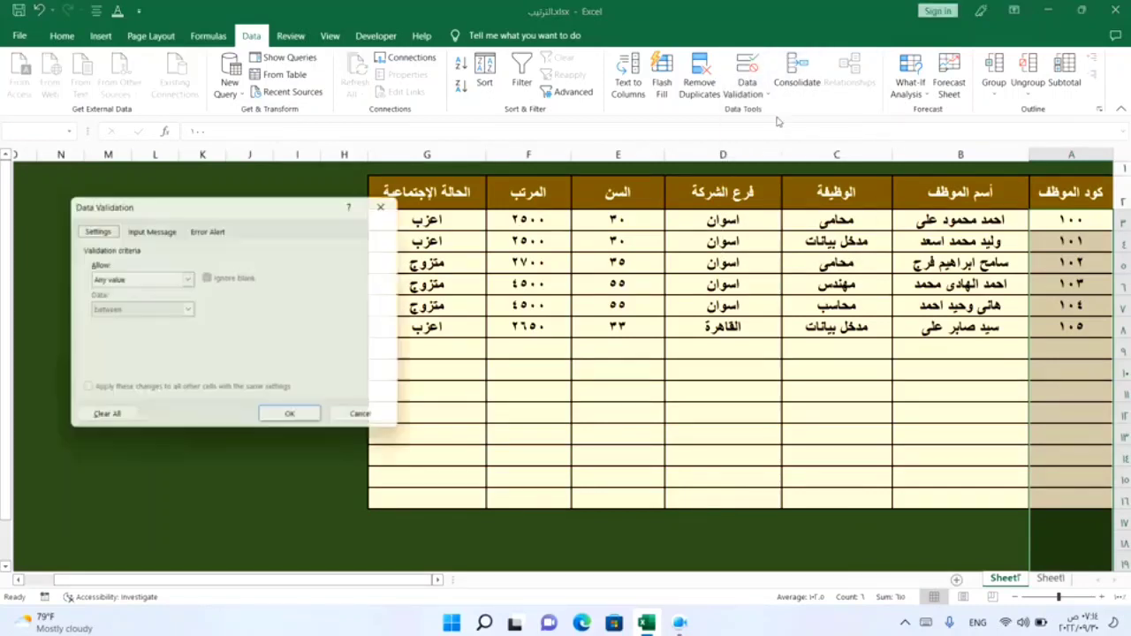
# - Apply a Custom validation rule to the employee codes, using the copied formula =COUNTIF($A$3:$A$1048576;A3)=1
pyautogui.click(187, 279)
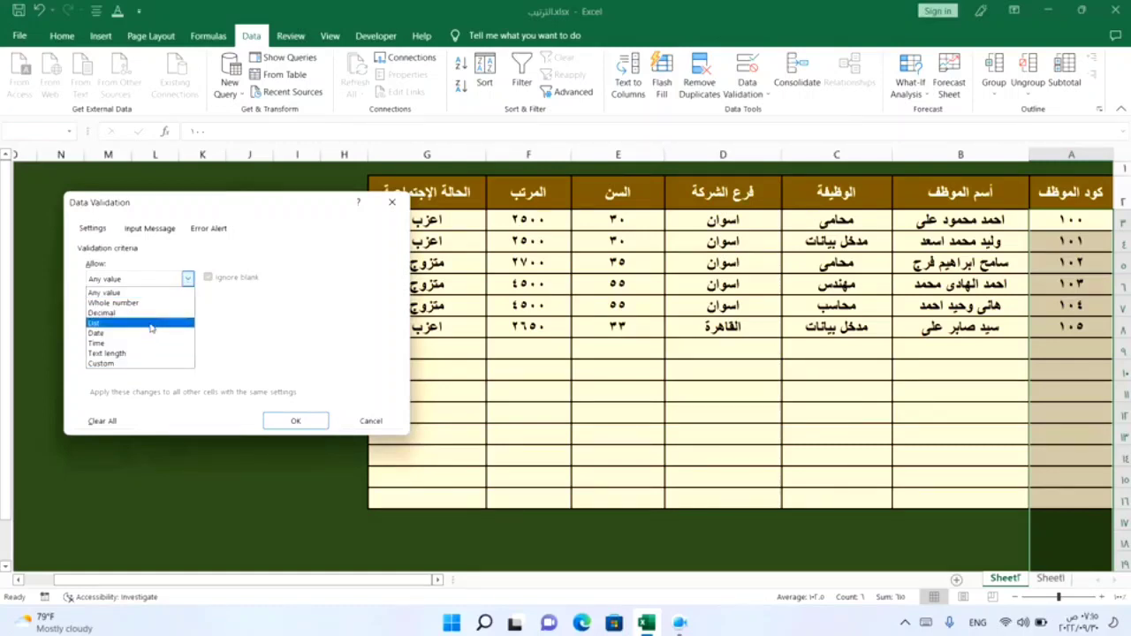
pyautogui.click(102, 365)
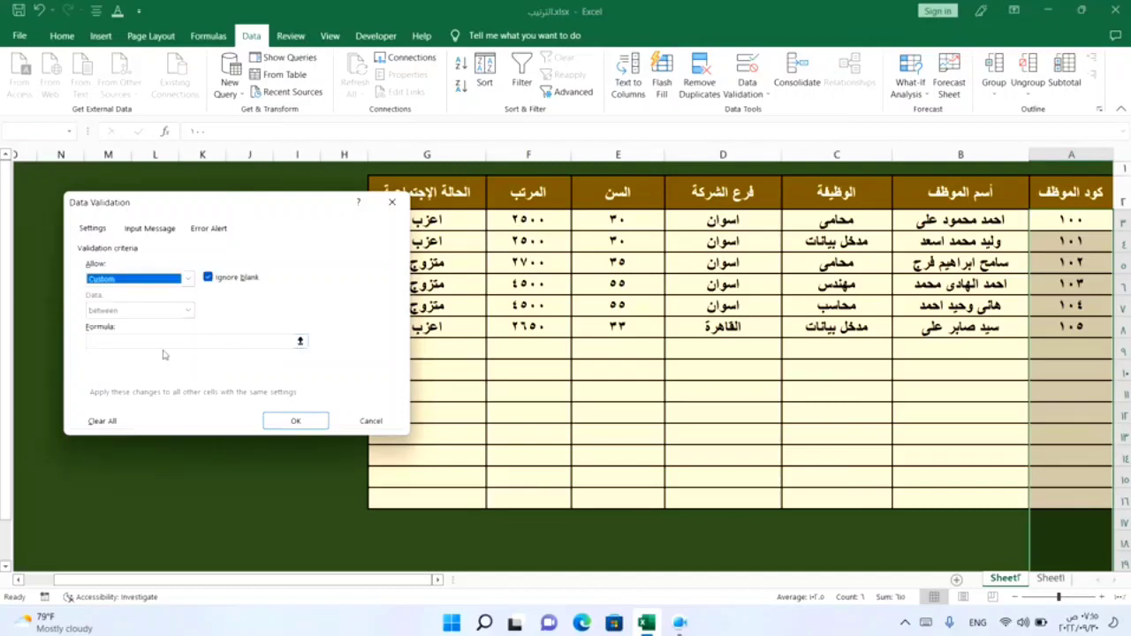
pyautogui.click(115, 342)
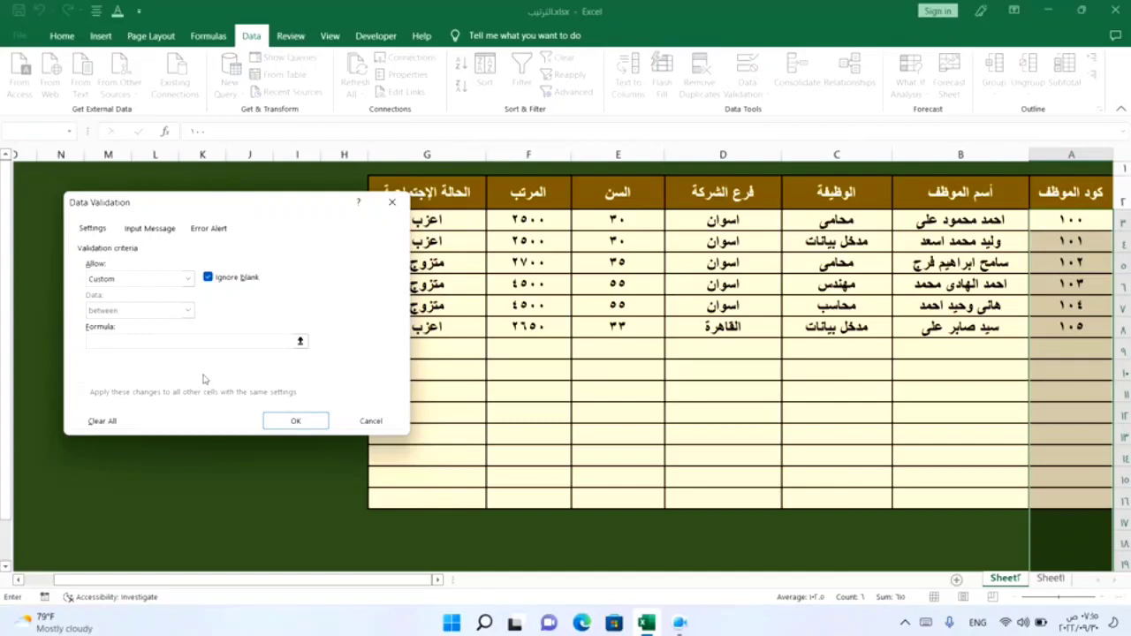
pyautogui.hotkey('ctrl', 'v')
pyautogui.click(295, 422)
pyautogui.click(517, 407)
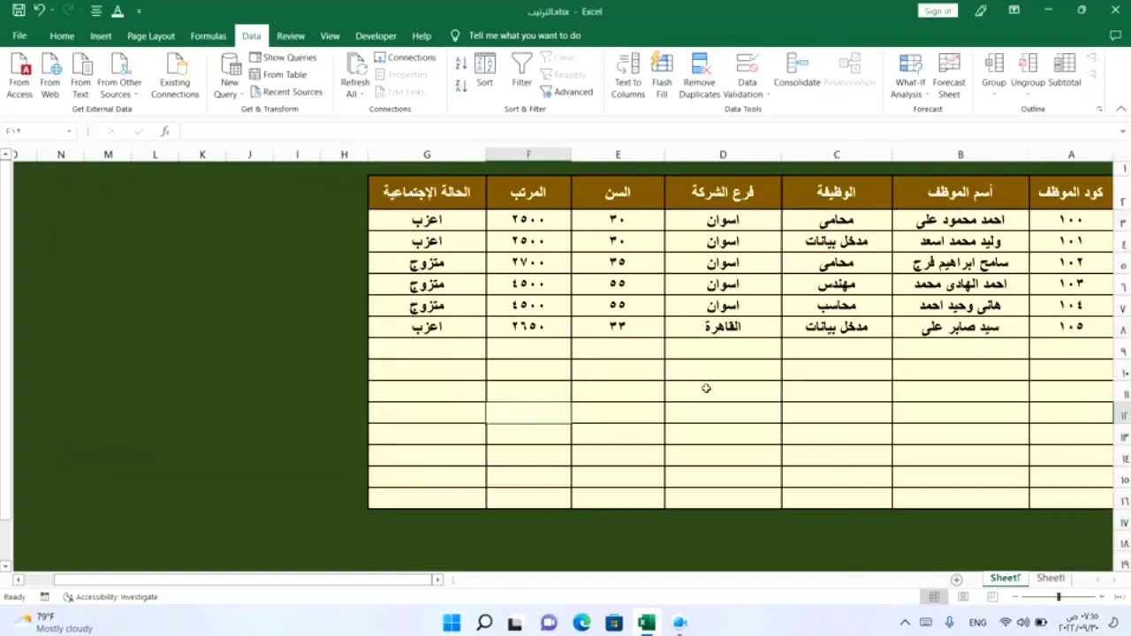
# - Test the validation rule by entering the duplicate code 105 in A9, and cancel the entry
pyautogui.click(1084, 354)
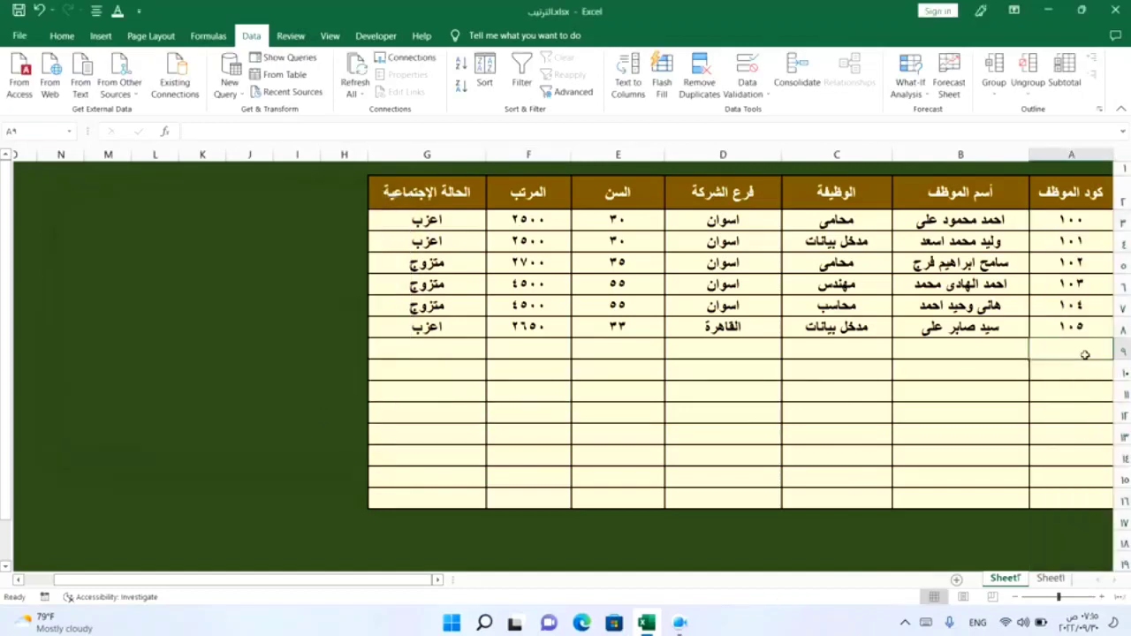
pyautogui.click(1095, 378)
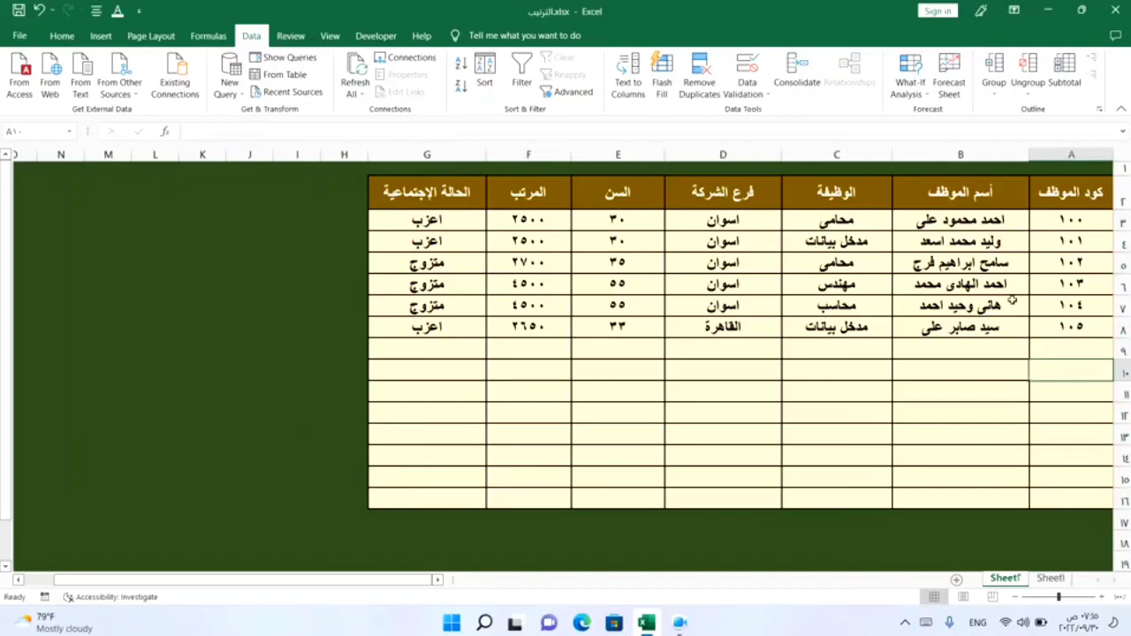
pyautogui.click(1058, 354)
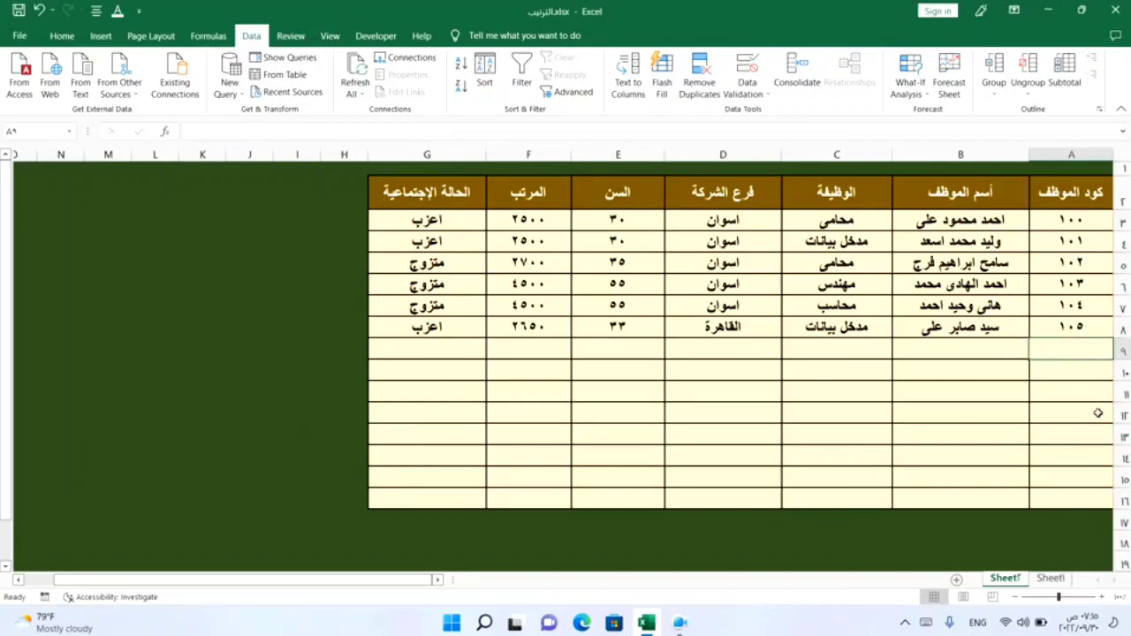
pyautogui.write('105')
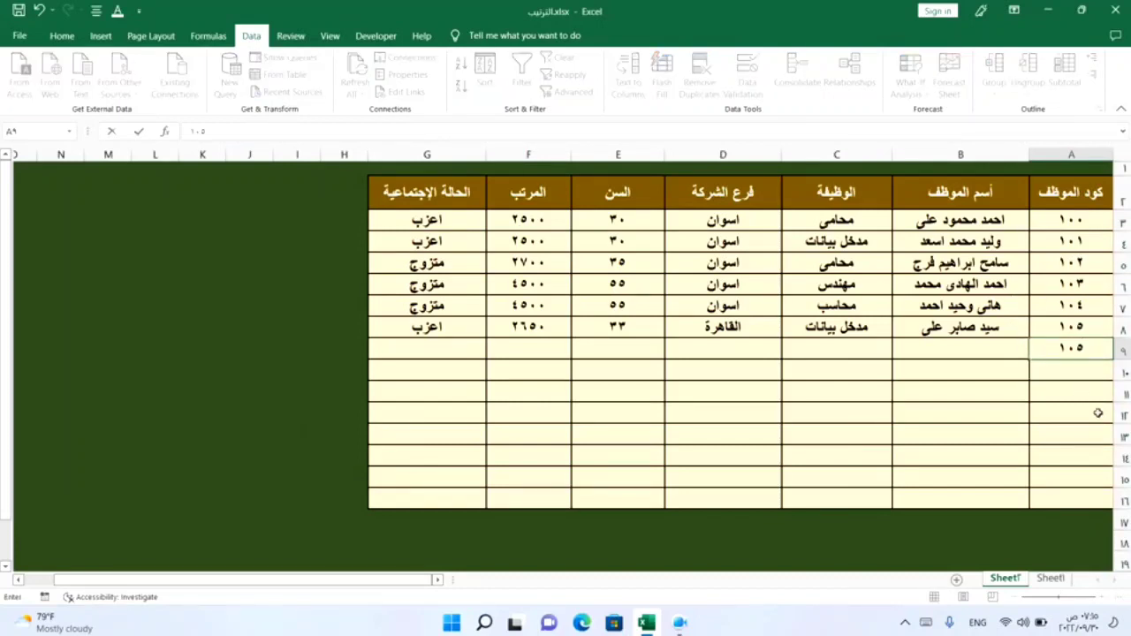
pyautogui.press('Return')
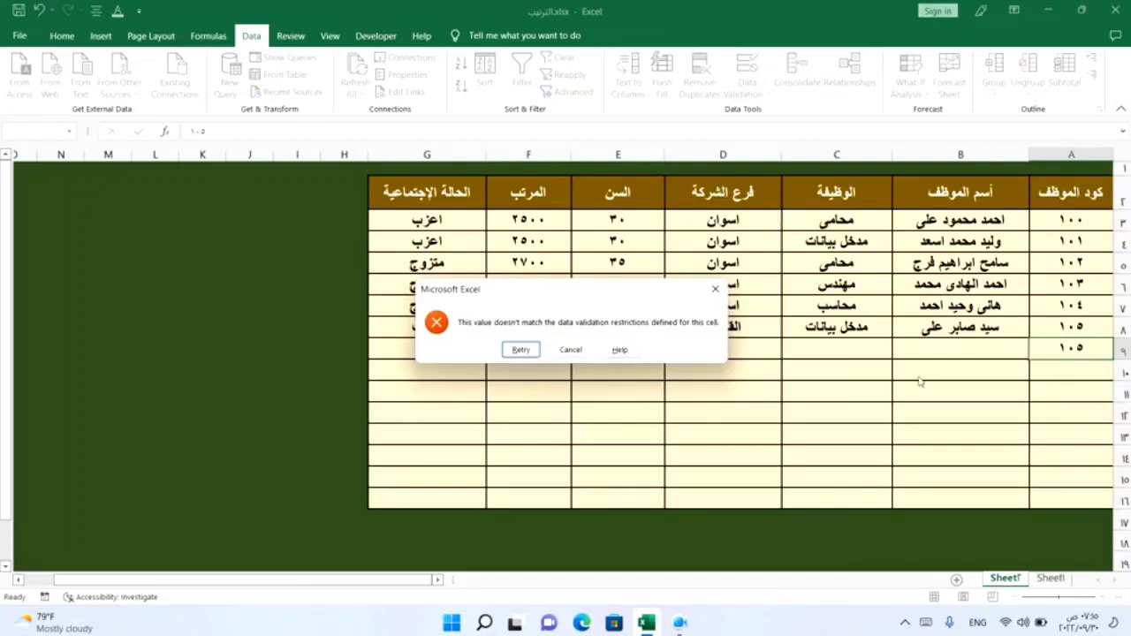
pyautogui.click(572, 350)
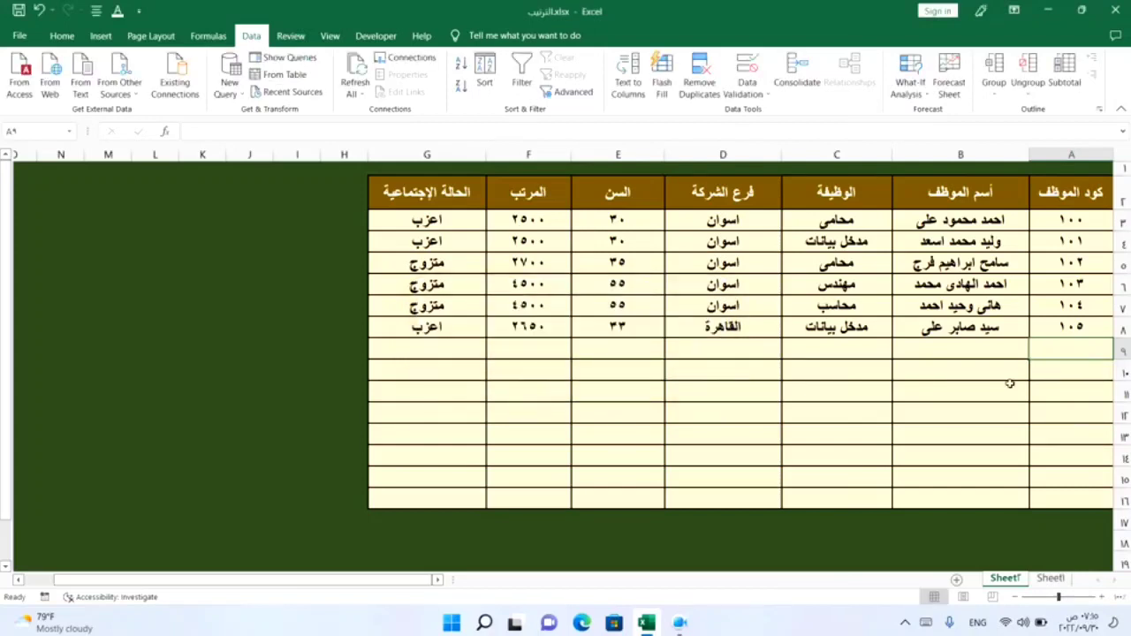
# - Test the validation rule by entering the duplicate code 103 in A15, and cancel the entry
pyautogui.click(1068, 408)
pyautogui.click(1069, 476)
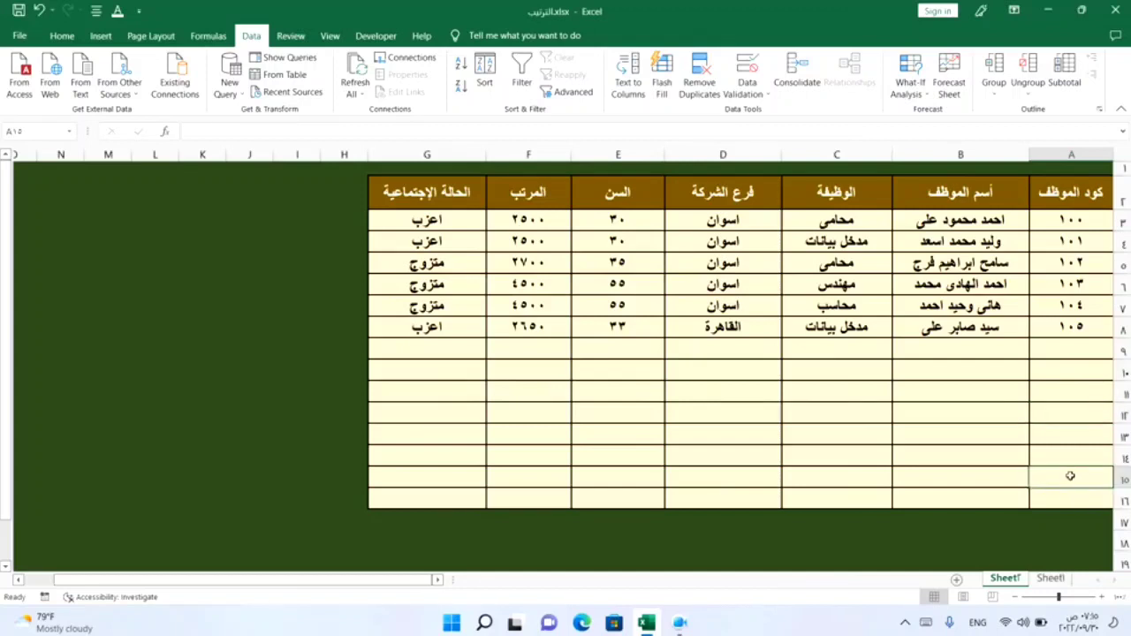
pyautogui.write('103')
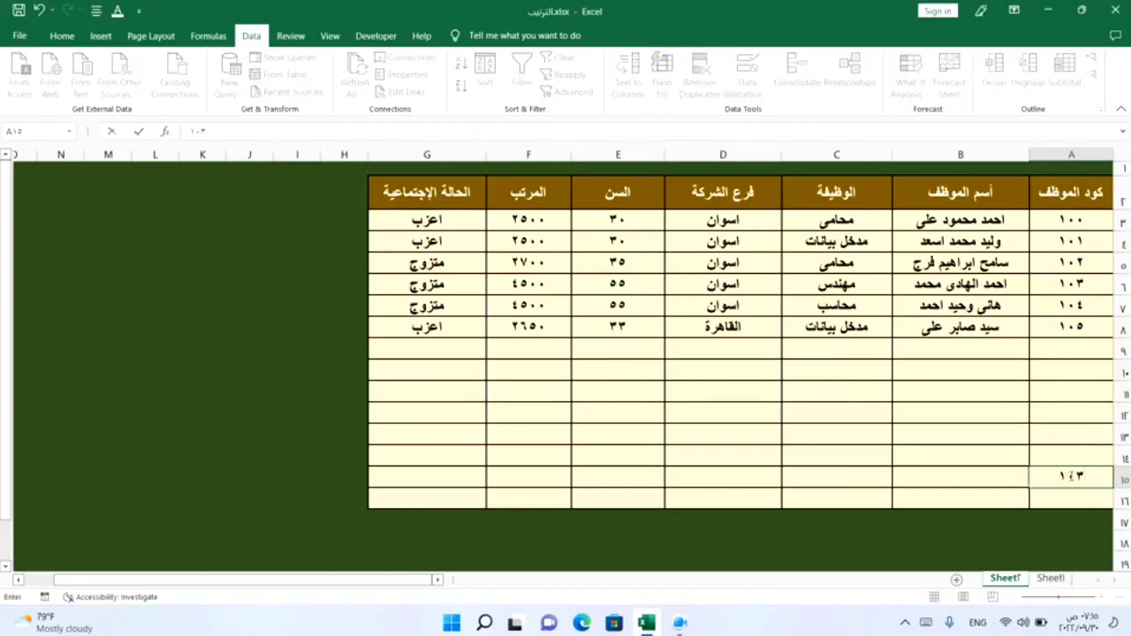
pyautogui.press('Return')
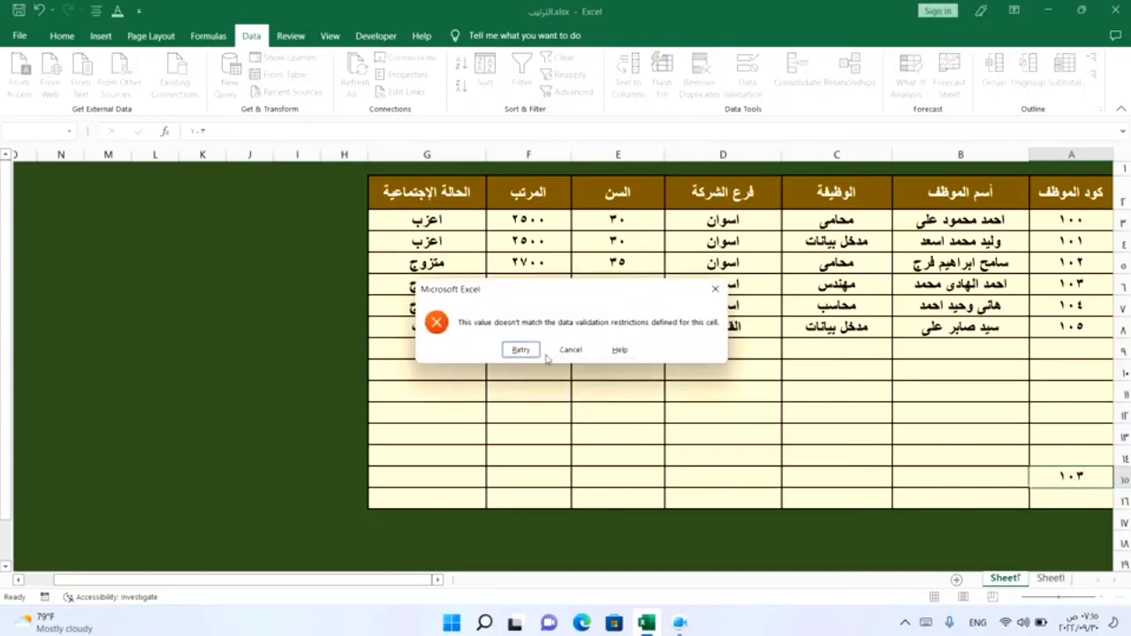
pyautogui.click(567, 350)
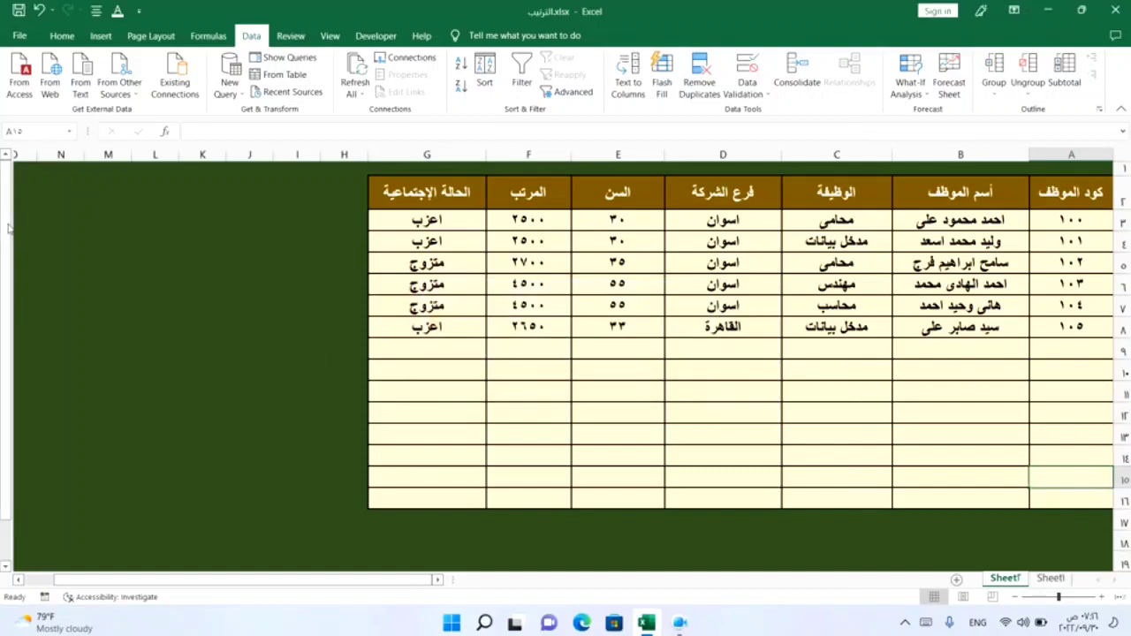
# - Test the validation rule far below the table by entering an existing employee code in A131, and cancel the entry
pyautogui.moveTo(9, 228); pyautogui.dragTo(8, 233)
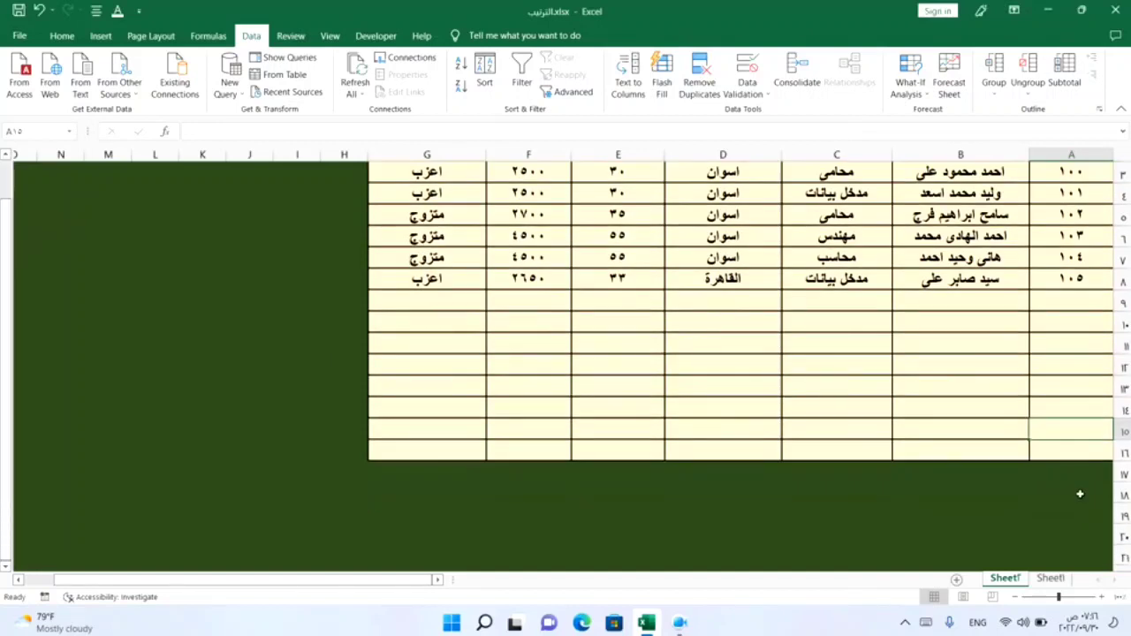
pyautogui.press('Down')
pyautogui.press('Down')
pyautogui.press('Down')
pyautogui.press('Down')
pyautogui.press('Down')
pyautogui.press('Down')
pyautogui.press('Down')
pyautogui.press('Down')
pyautogui.press('Down')
pyautogui.press('Down')
pyautogui.press('Down')
pyautogui.press('Down')
pyautogui.press('Down')
pyautogui.press('Down')
pyautogui.press('Down')
pyautogui.press('Down')
pyautogui.press('Down')
pyautogui.press('Down')
pyautogui.press('Down')
pyautogui.press('Down')
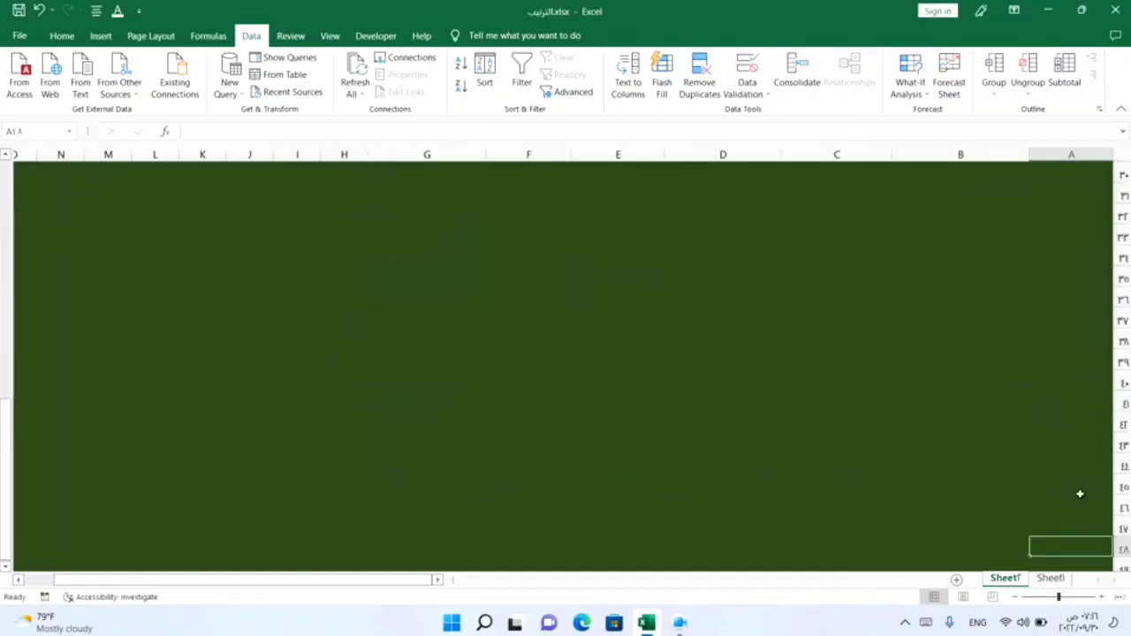
pyautogui.press('Down')
pyautogui.press('Down')
pyautogui.press('Down')
pyautogui.press('Down')
pyautogui.press('Down')
pyautogui.press('Down')
pyautogui.press('Down')
pyautogui.press('Down')
pyautogui.press('Down')
pyautogui.press('Down')
pyautogui.press('Down')
pyautogui.press('Down')
pyautogui.press('Down')
pyautogui.press('Down')
pyautogui.press('Down')
pyautogui.press('Down')
pyautogui.press('Down')
pyautogui.press('Down')
pyautogui.press('Down')
pyautogui.press('Down')
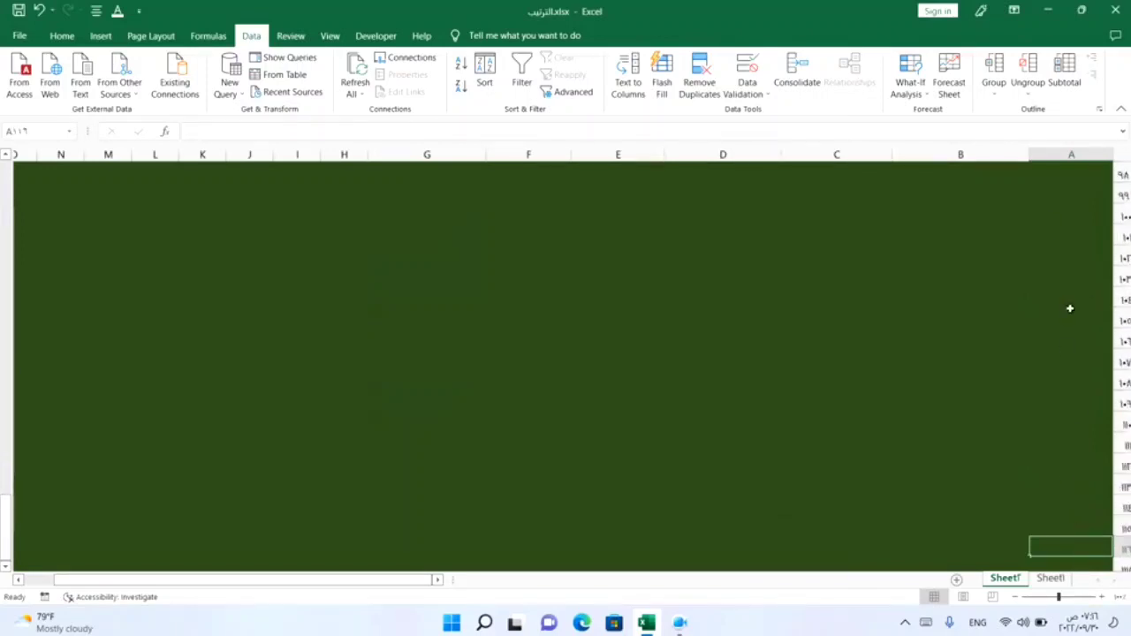
pyautogui.click(1072, 500)
pyautogui.write('10')
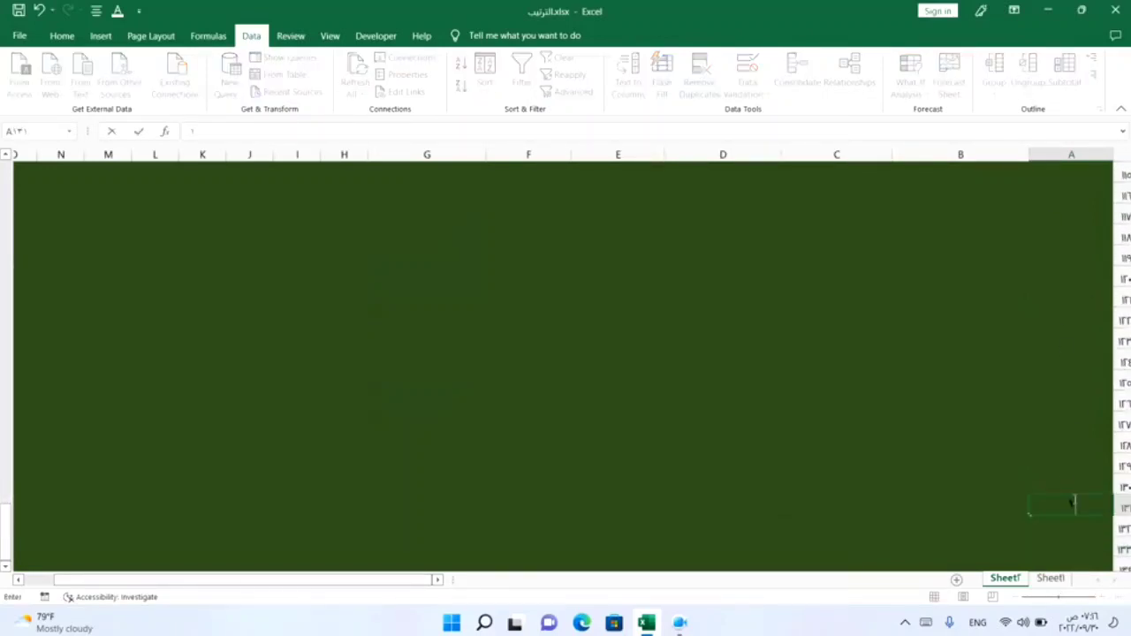
pyautogui.write('1')
pyautogui.press('Return')
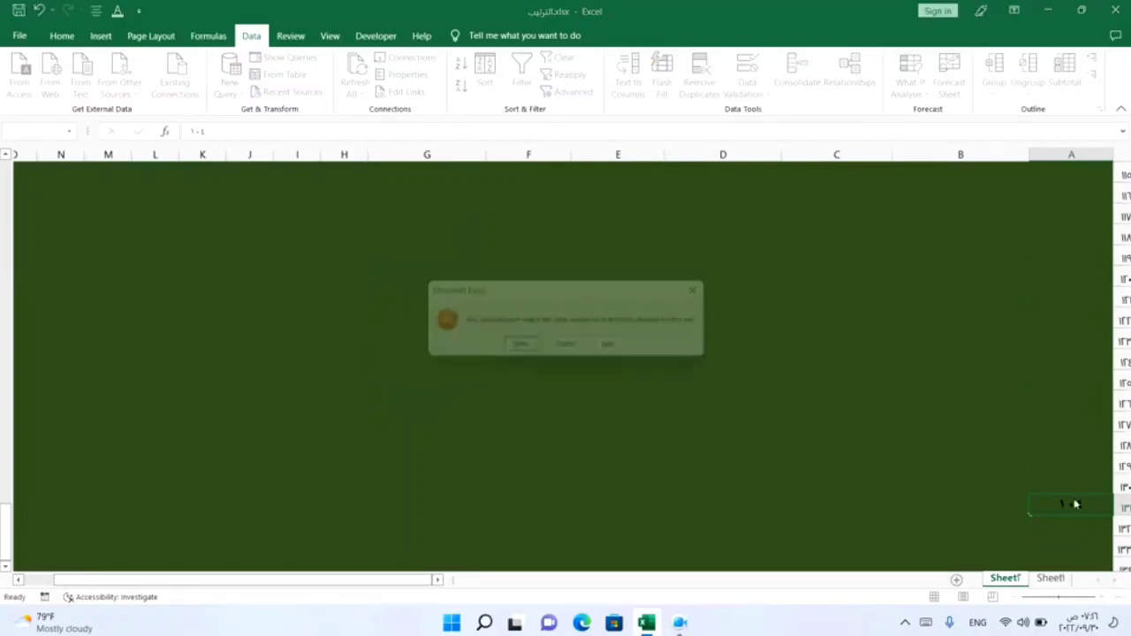
pyautogui.click(570, 350)
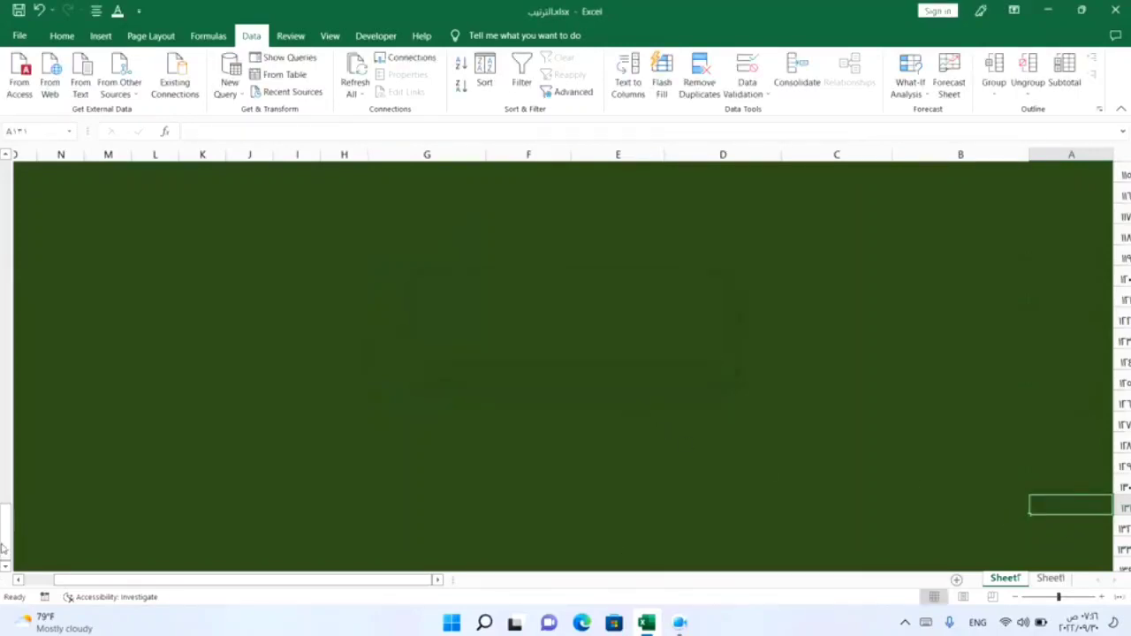
# - Try the duplicate code 103 in A10, choose to retry the entry, and discard it
pyautogui.moveTo(3, 550); pyautogui.dragTo(3, 192)
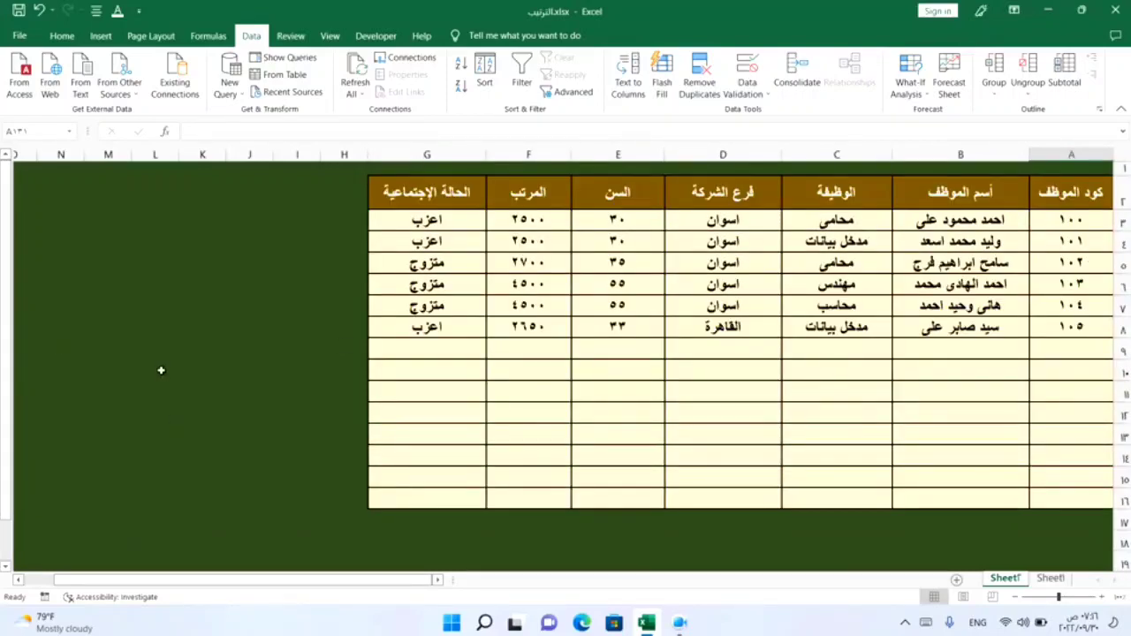
pyautogui.click(1078, 372)
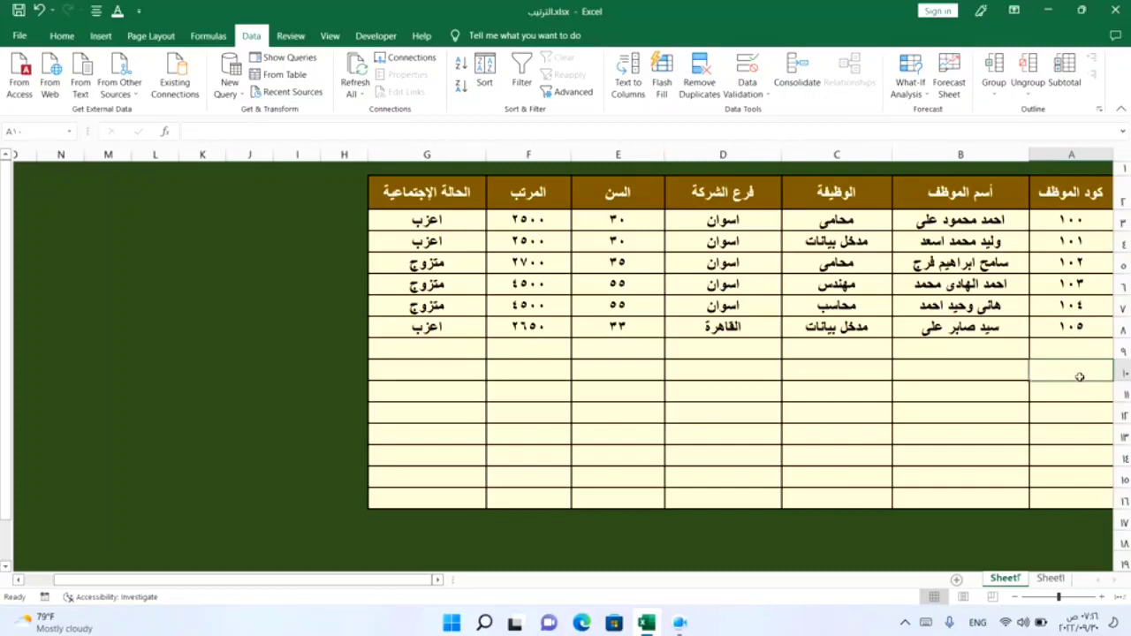
pyautogui.write('103')
pyautogui.press('Return')
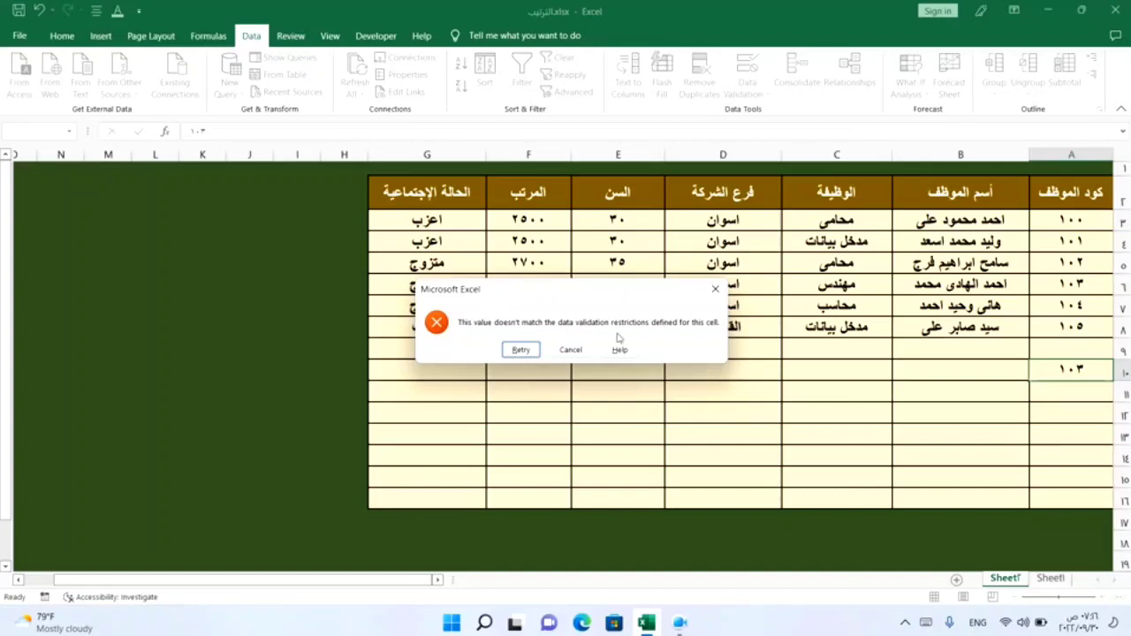
pyautogui.click(521, 350)
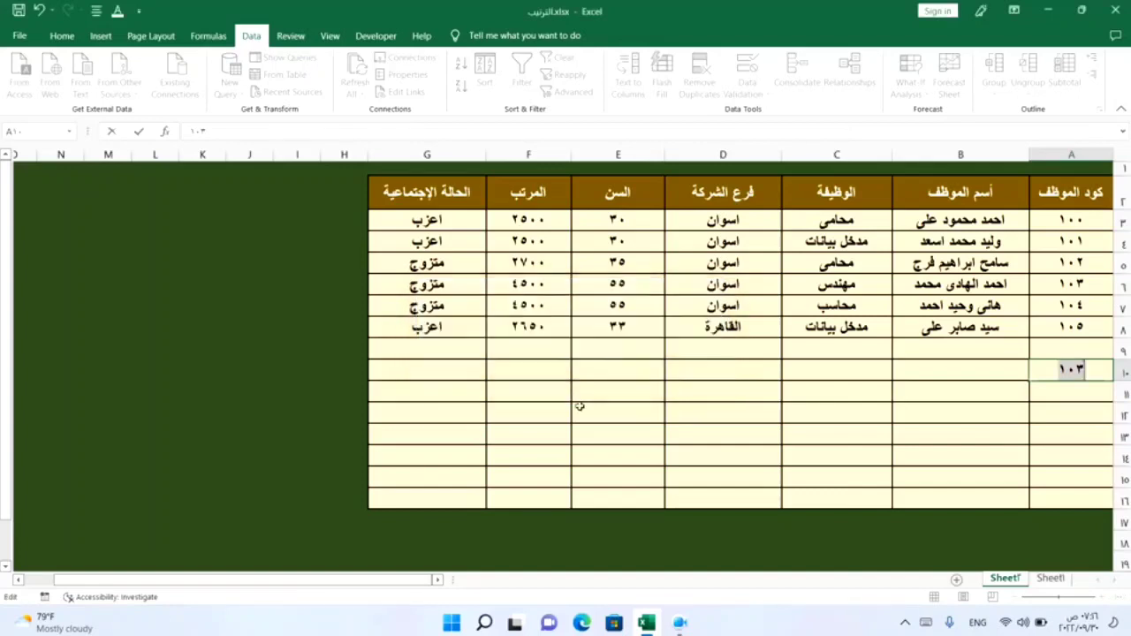
pyautogui.press('Escape')
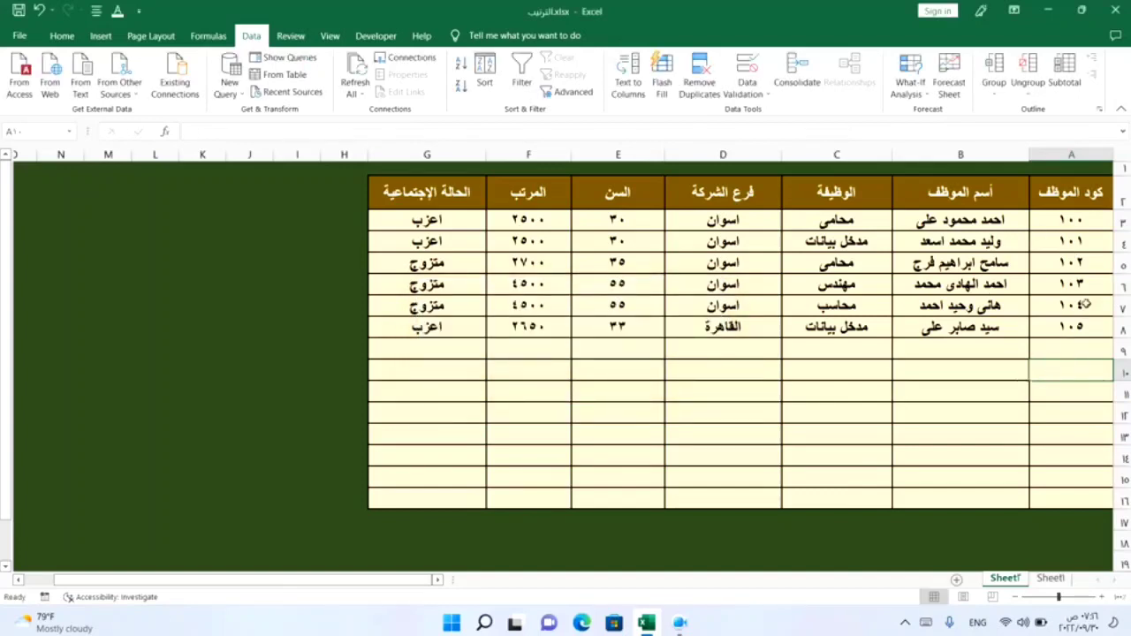
# - Reopen the Data Validation settings for the employee code cells from A3 to the last row of the sheet
pyautogui.click(1075, 221)
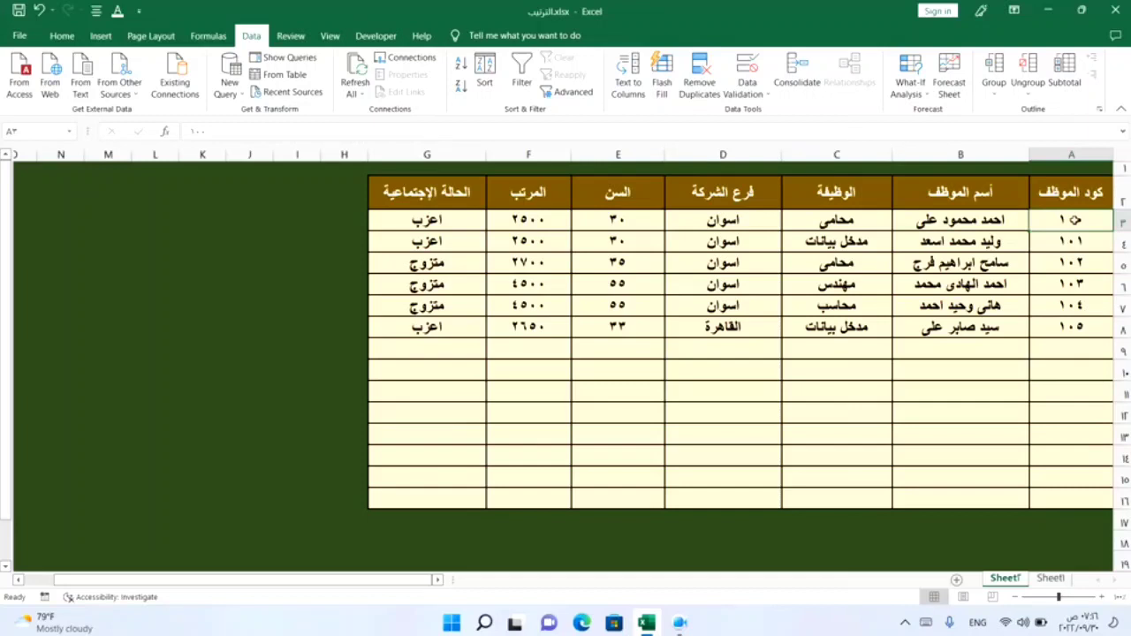
pyautogui.hotkey('ctrl', 'shift', 'Down')
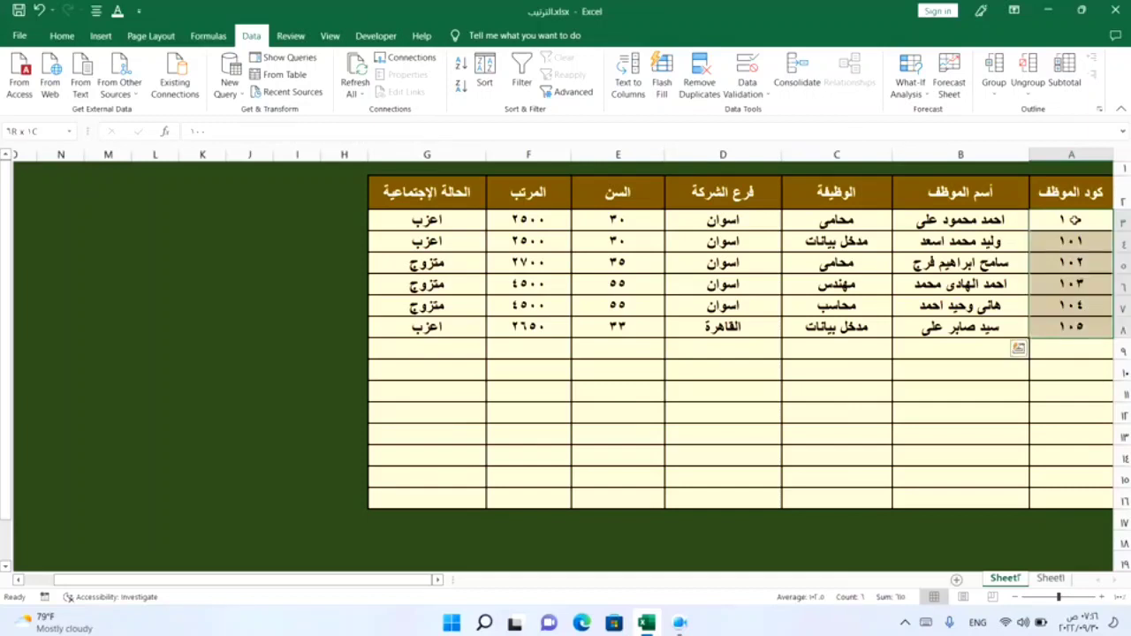
pyautogui.hotkey('ctrl', 'shift', 'Down')
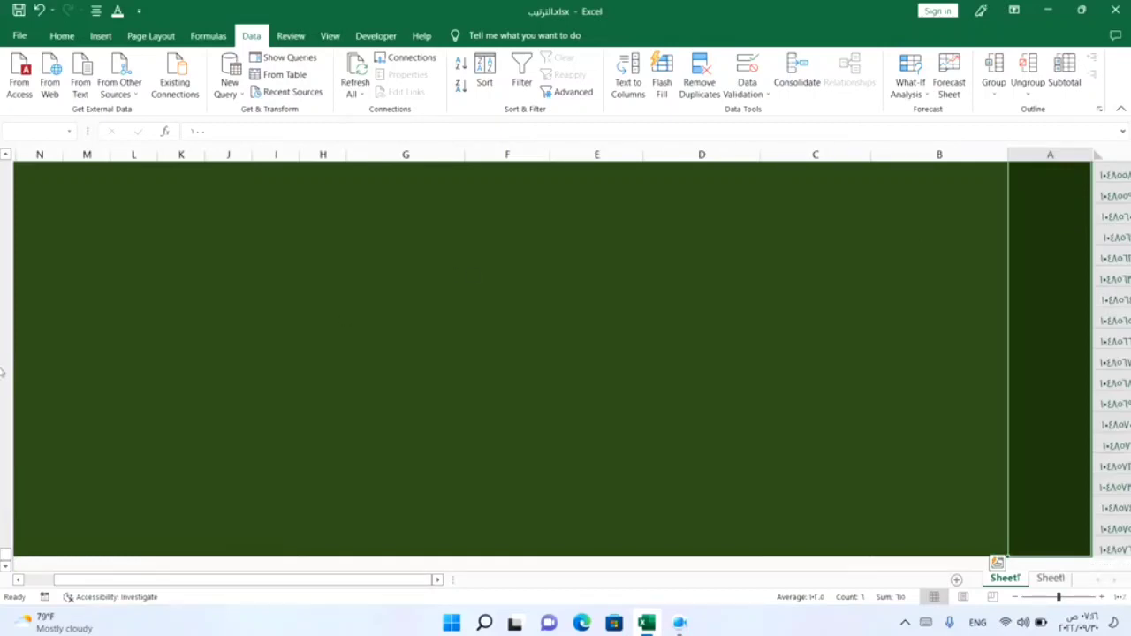
pyautogui.moveTo(7, 557); pyautogui.dragTo(3, 131)
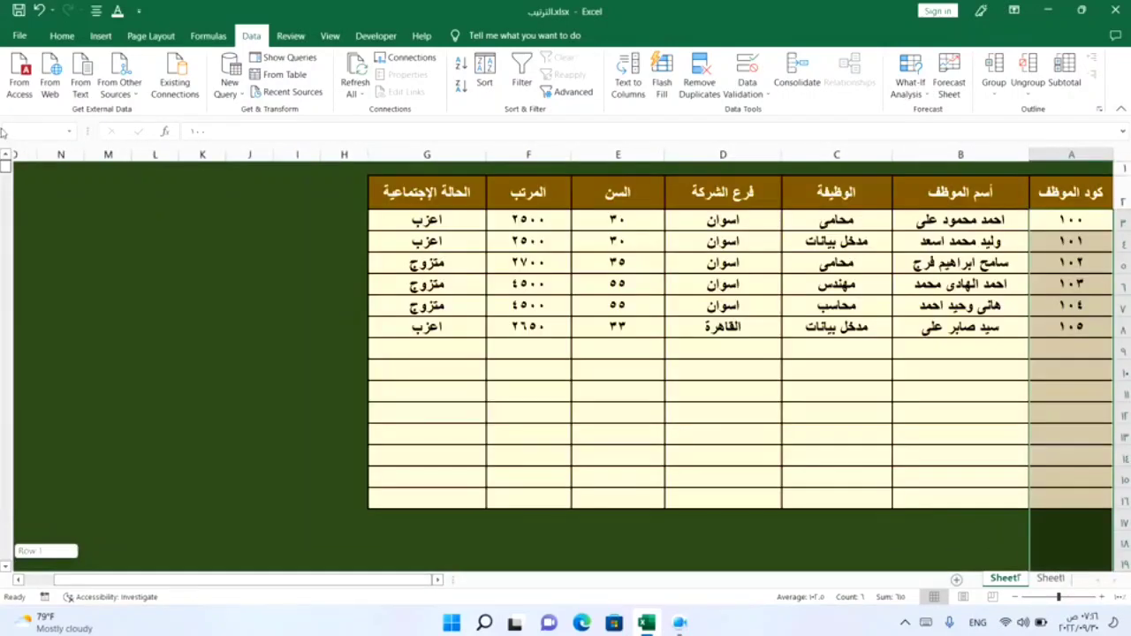
pyautogui.click(767, 98)
pyautogui.click(768, 112)
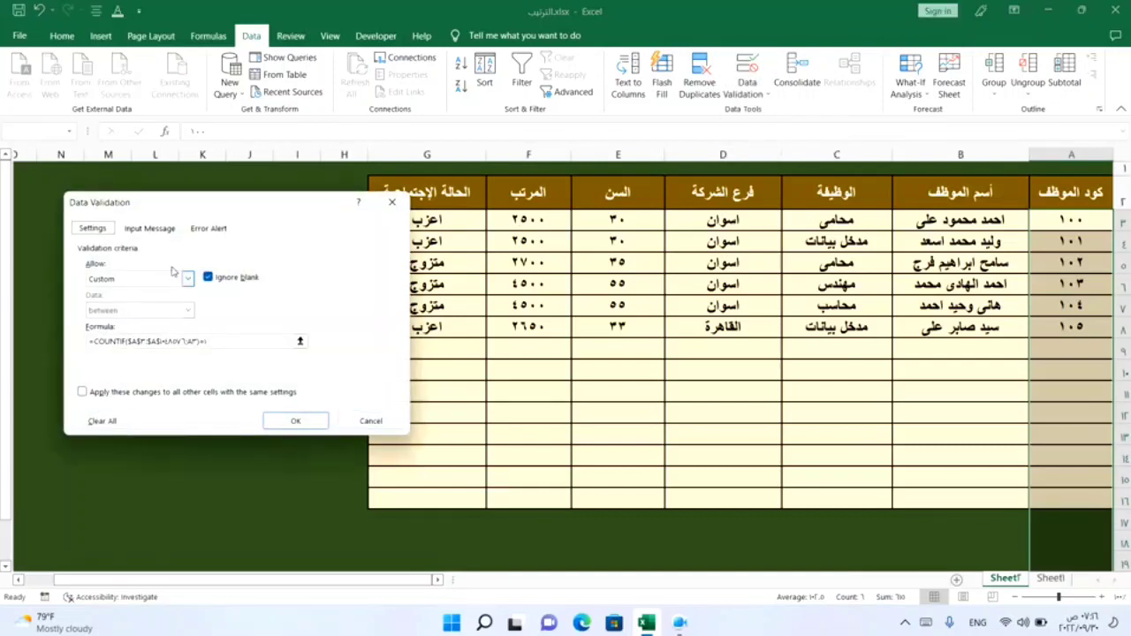
# - Set the rule's error alert title to "تكرار في البيانات" and its message to "البيان الذي تحاول اضافته موجود بالفعل"
pyautogui.click(222, 230)
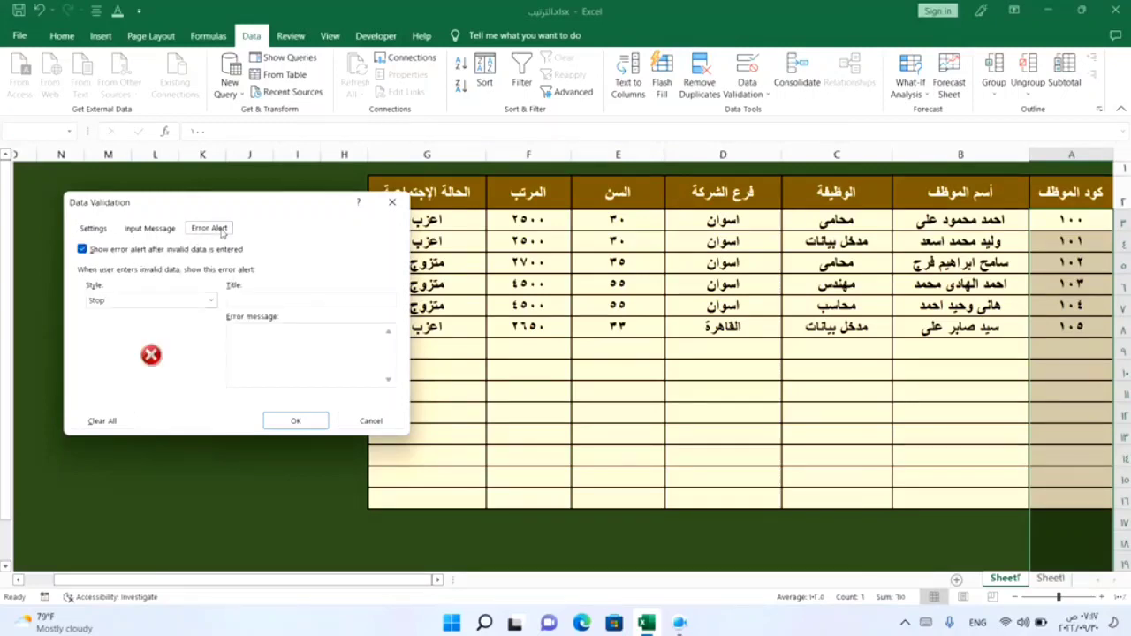
pyautogui.click(283, 301)
pyautogui.hotkey('alt', 'shift')
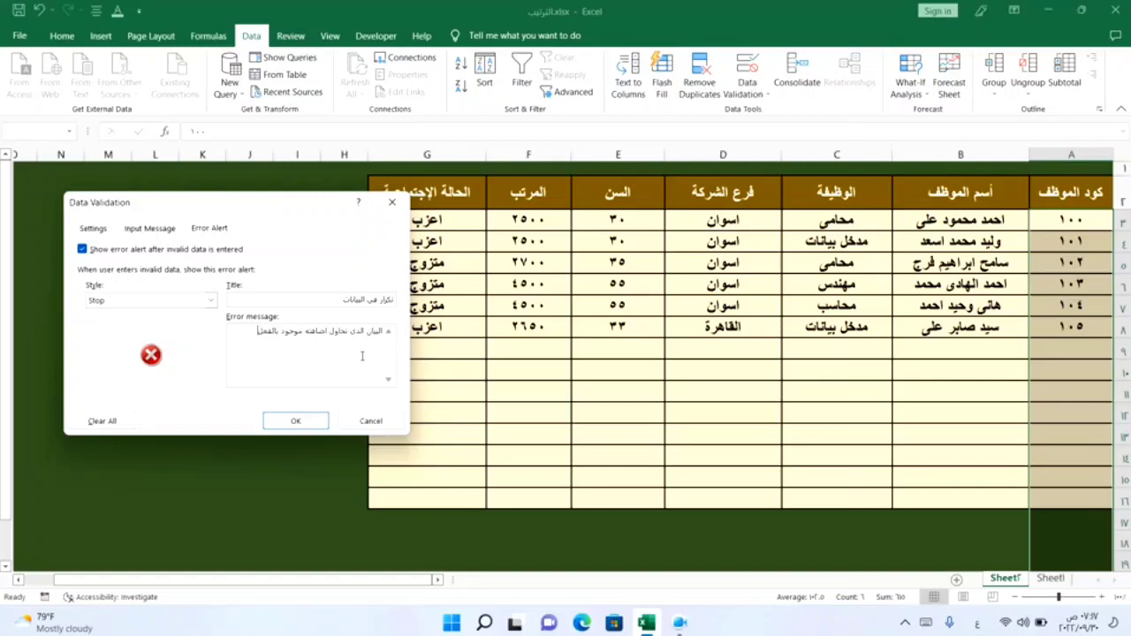
pyautogui.click(315, 423)
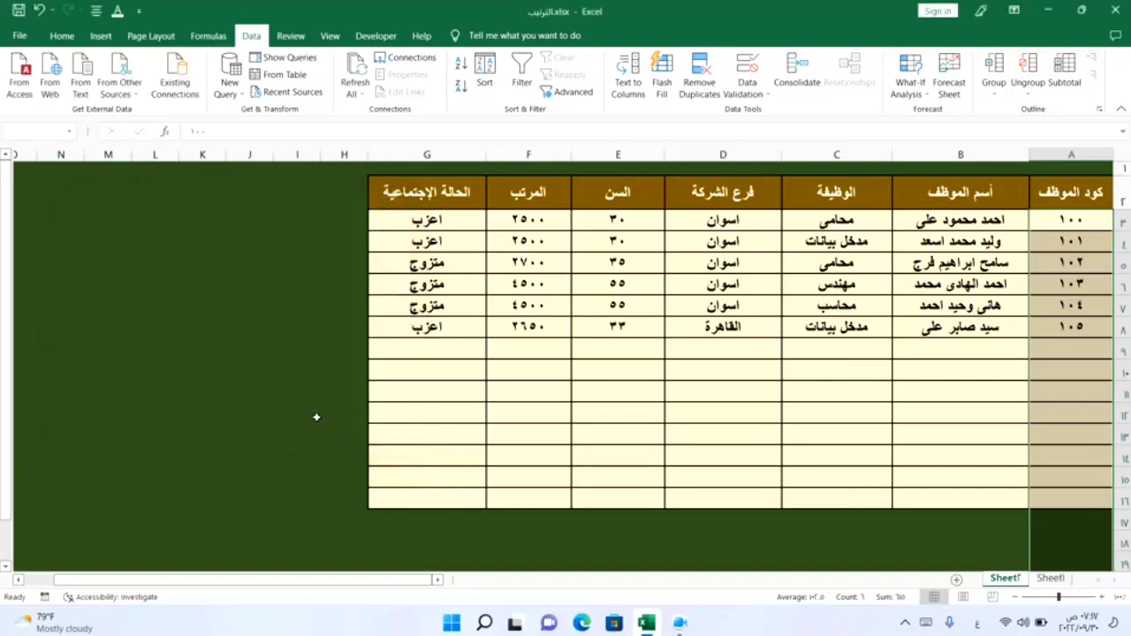
# - Test the custom duplicate alert by entering the existing employee code 101 in A9, and choose to retry the entry each time
pyautogui.click(647, 417)
pyautogui.click(1072, 364)
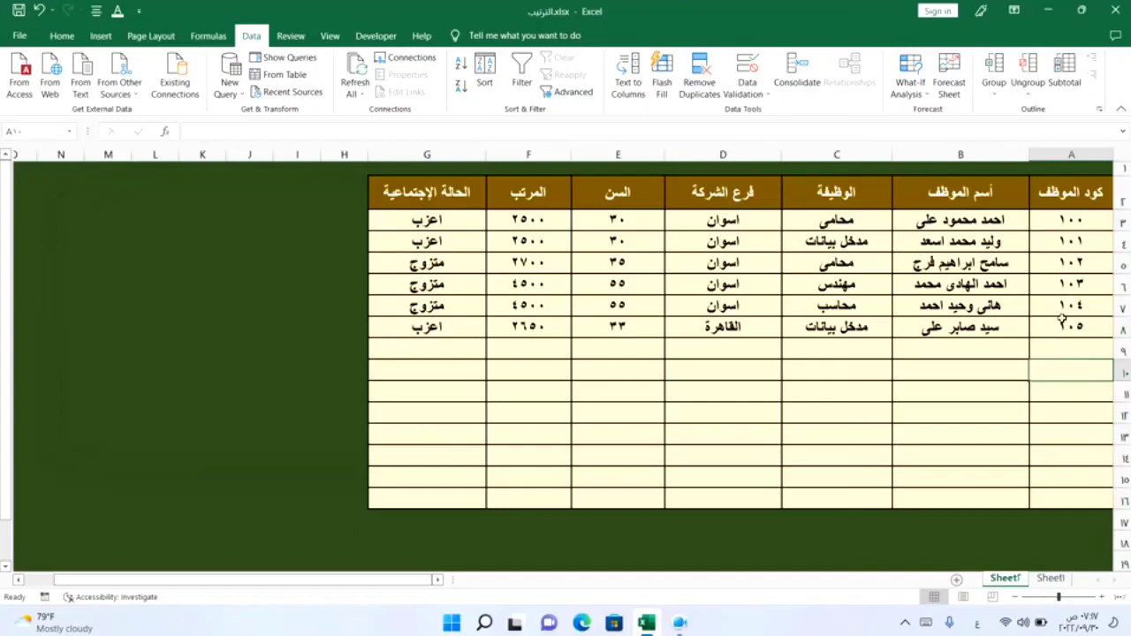
pyautogui.click(1064, 348)
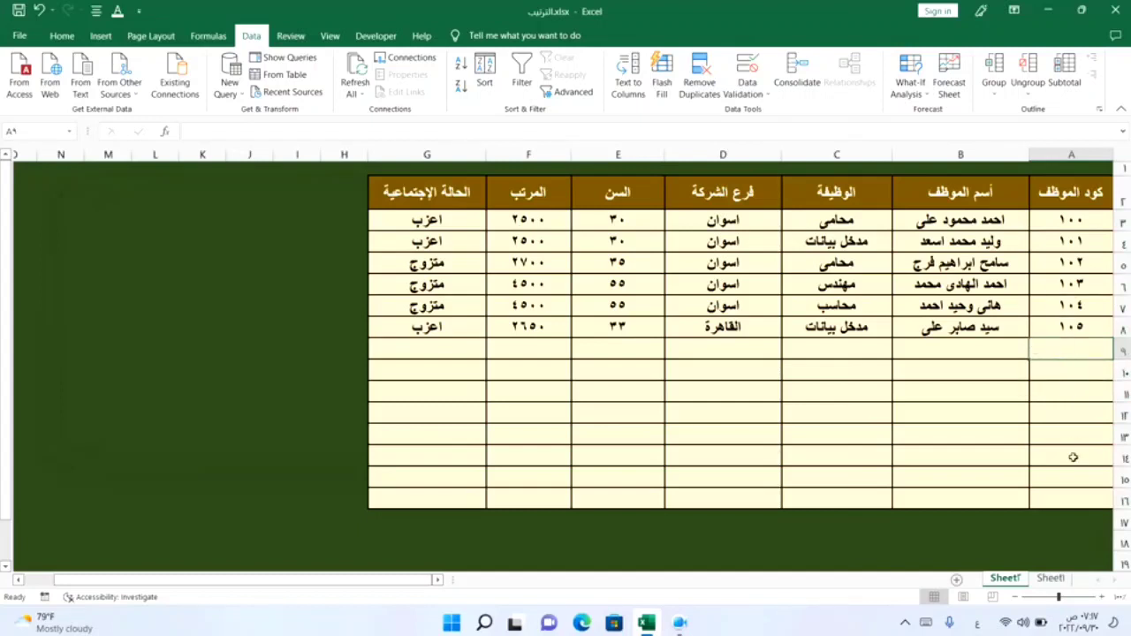
pyautogui.write('101')
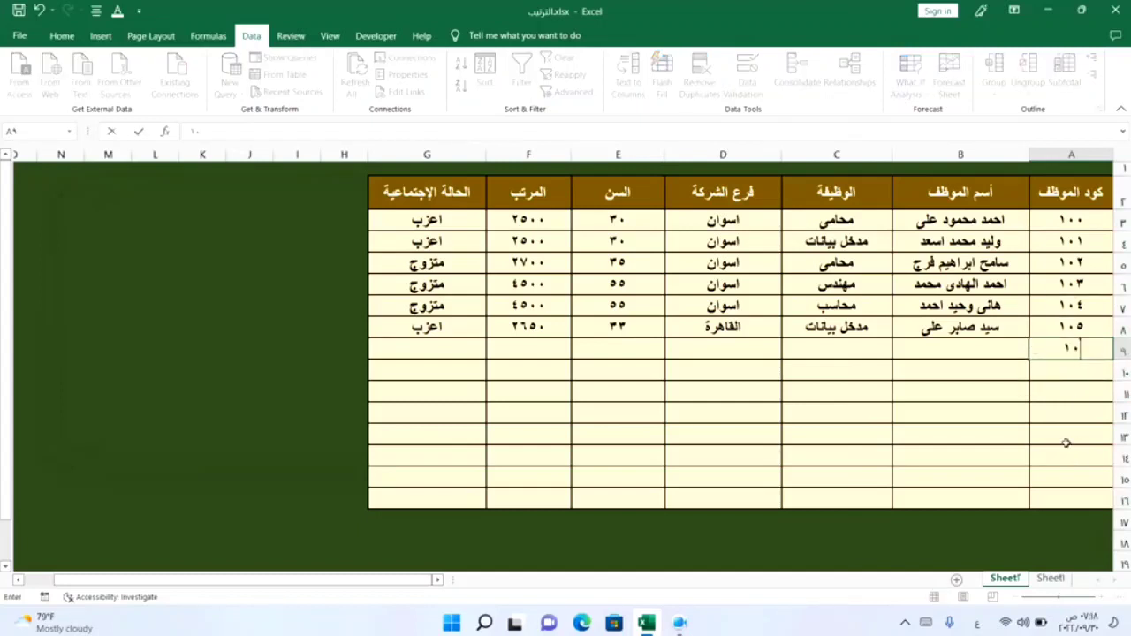
pyautogui.press('Return')
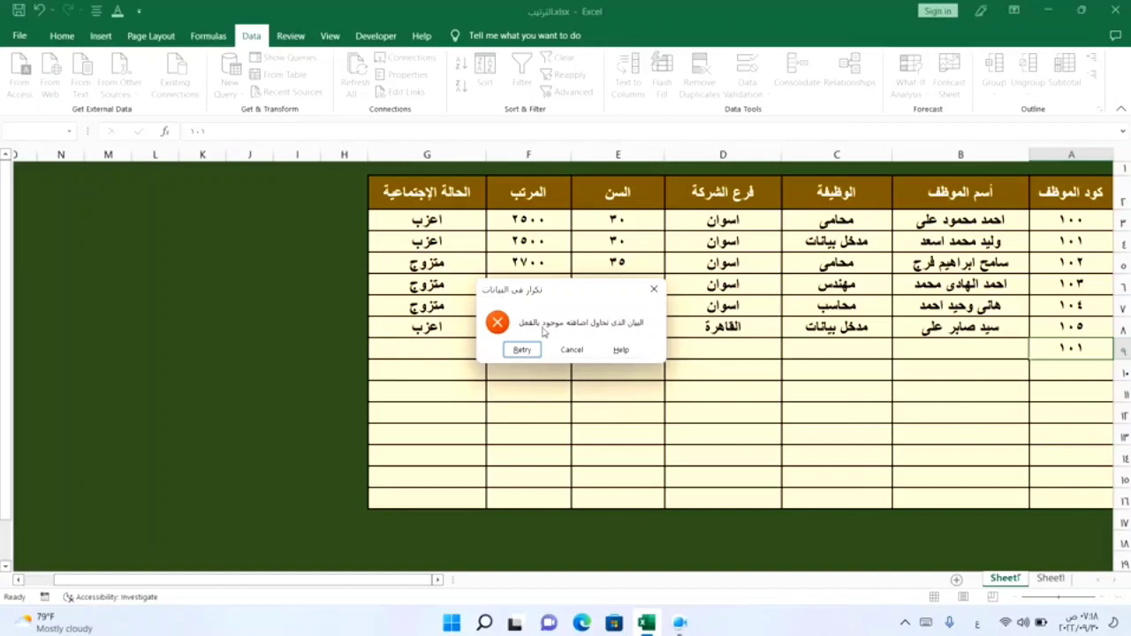
pyautogui.click(522, 350)
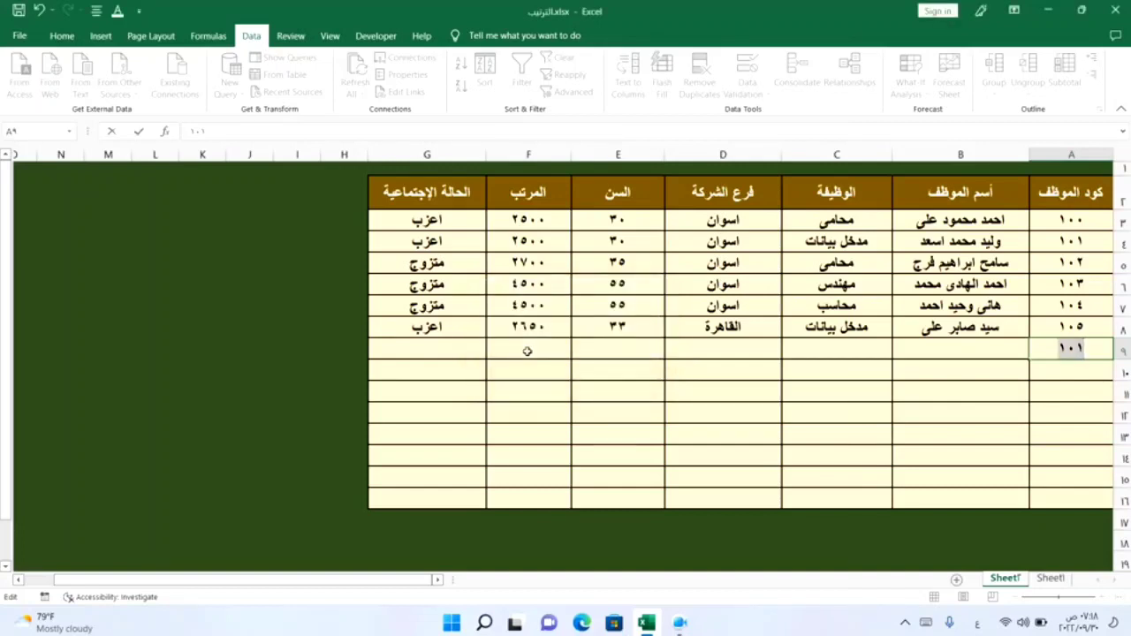
pyautogui.click(502, 324)
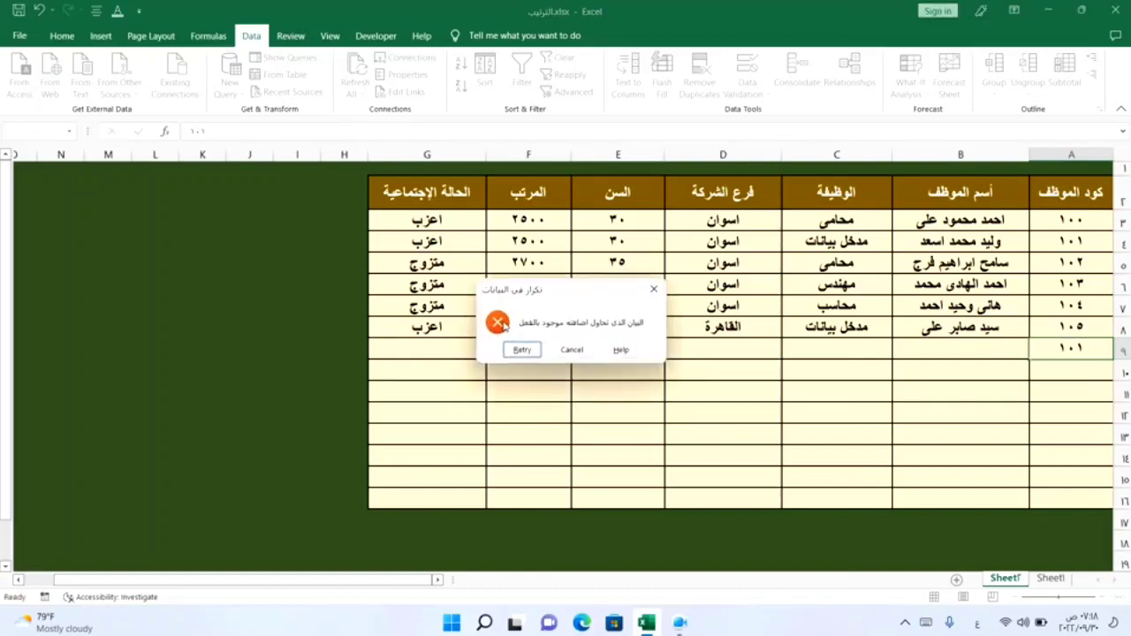
pyautogui.press('Return')
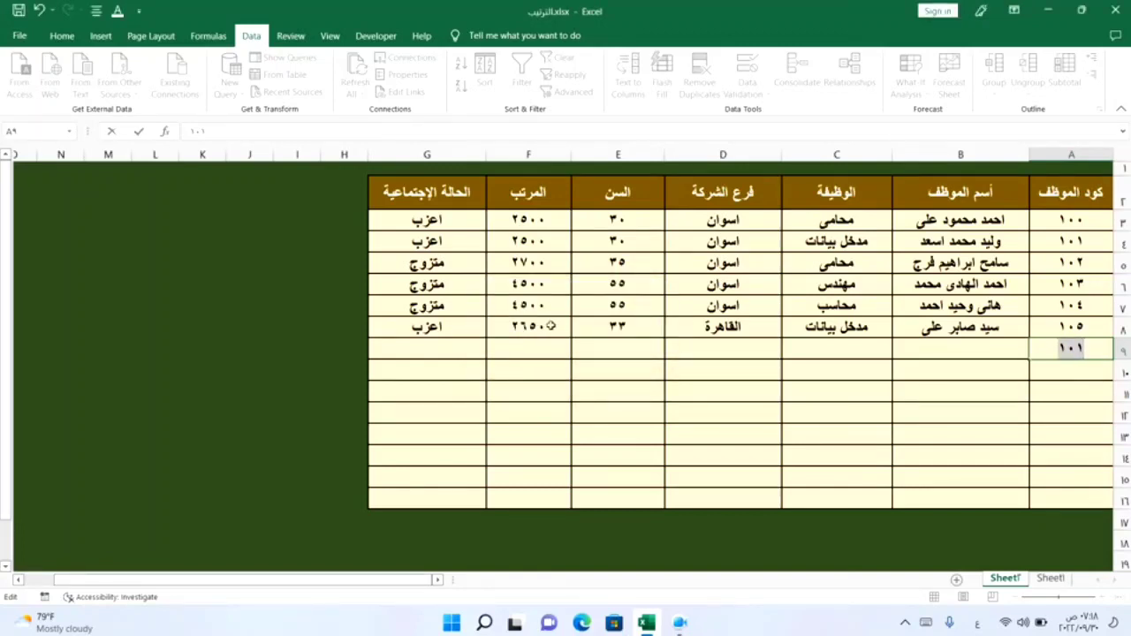
# - Enter the unique employee code 106 in A9 and the placeholder text "راتلت" in the employee name cell B9
pyautogui.write('106')
pyautogui.press('Return')
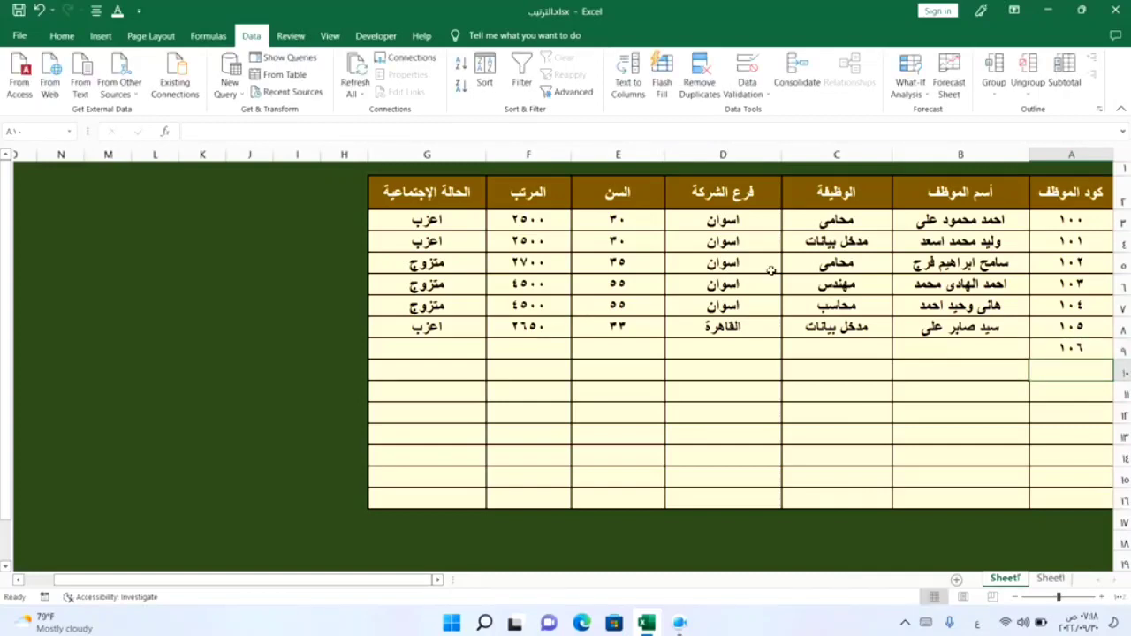
pyautogui.click(972, 353)
pyautogui.write('راتلت')
pyautogui.click(830, 327)
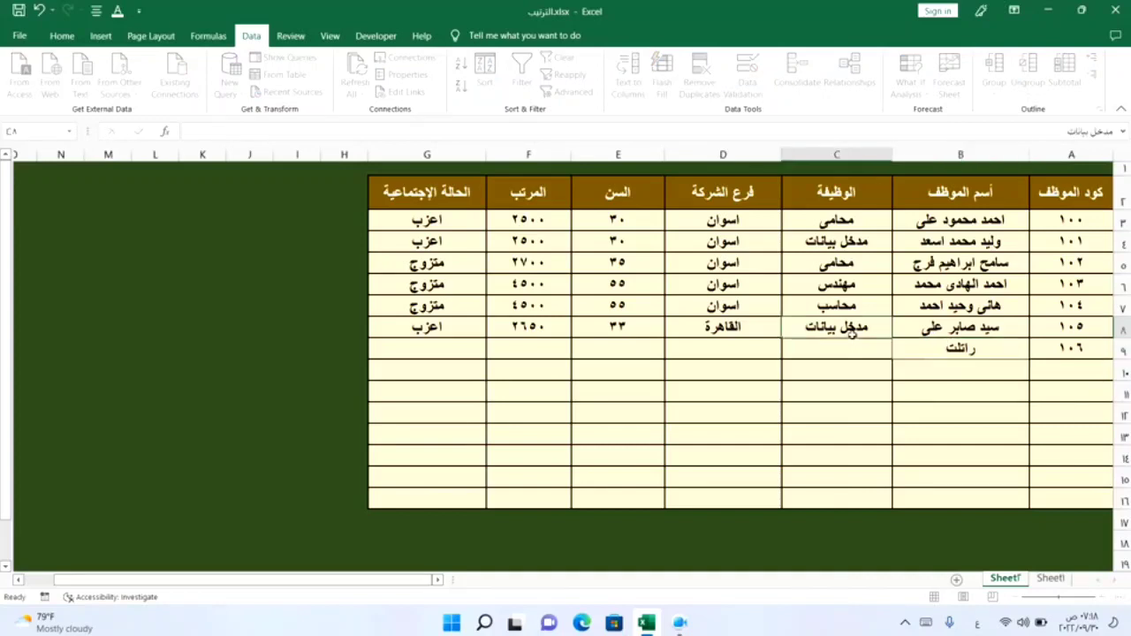
pyautogui.write('تالت')
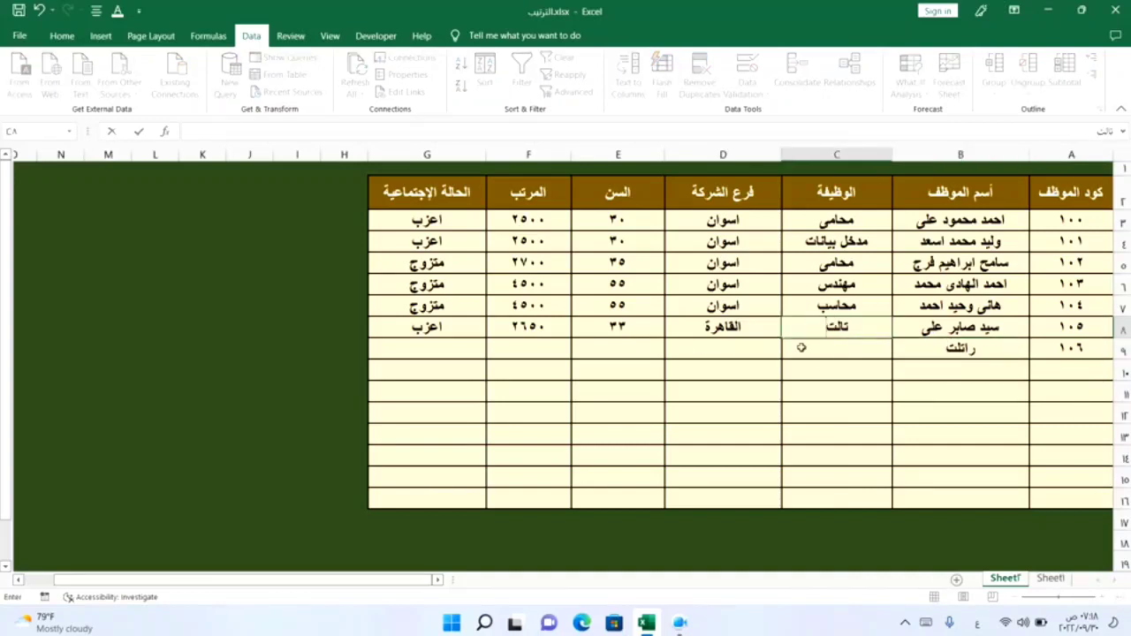
pyautogui.press('BackSpace')
pyautogui.press('BackSpace')
pyautogui.press('BackSpace')
pyautogui.press('BackSpace')
pyautogui.write('مد')
pyautogui.press('Return')
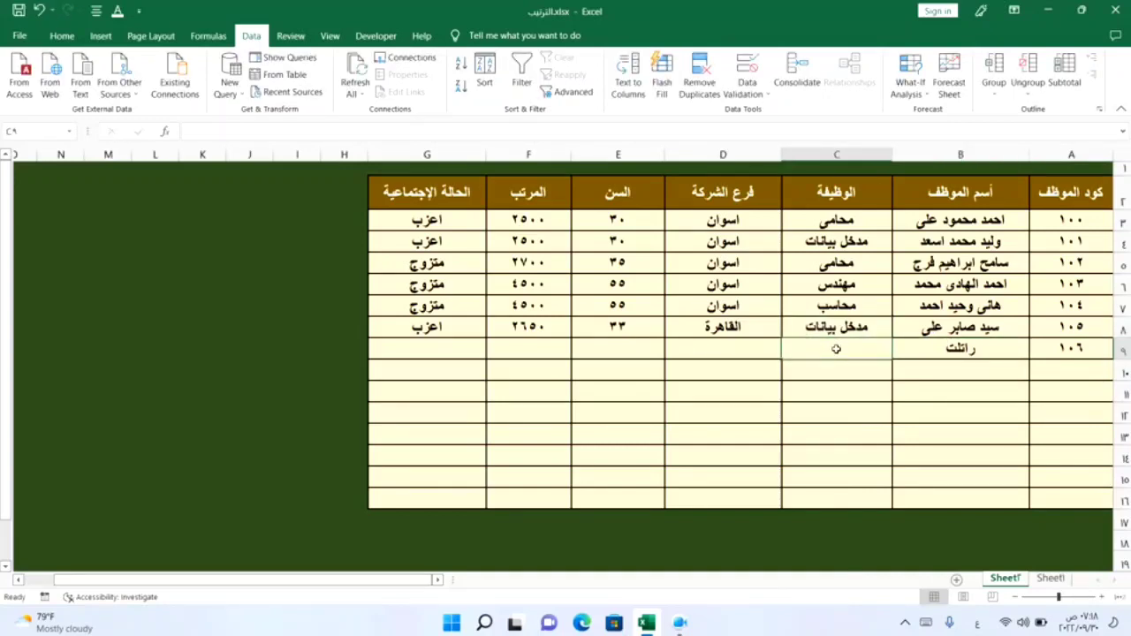
# - Fill in the job title "مدخل بيانات" in C9 for the new employee row
pyautogui.write('م')
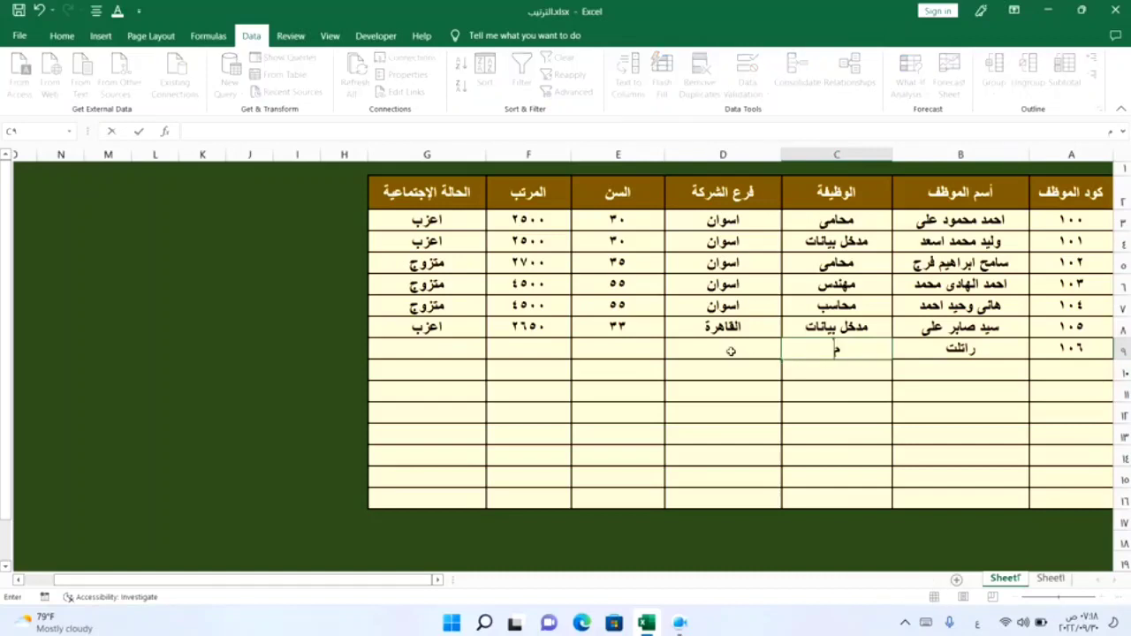
pyautogui.write('دخل بيانات')
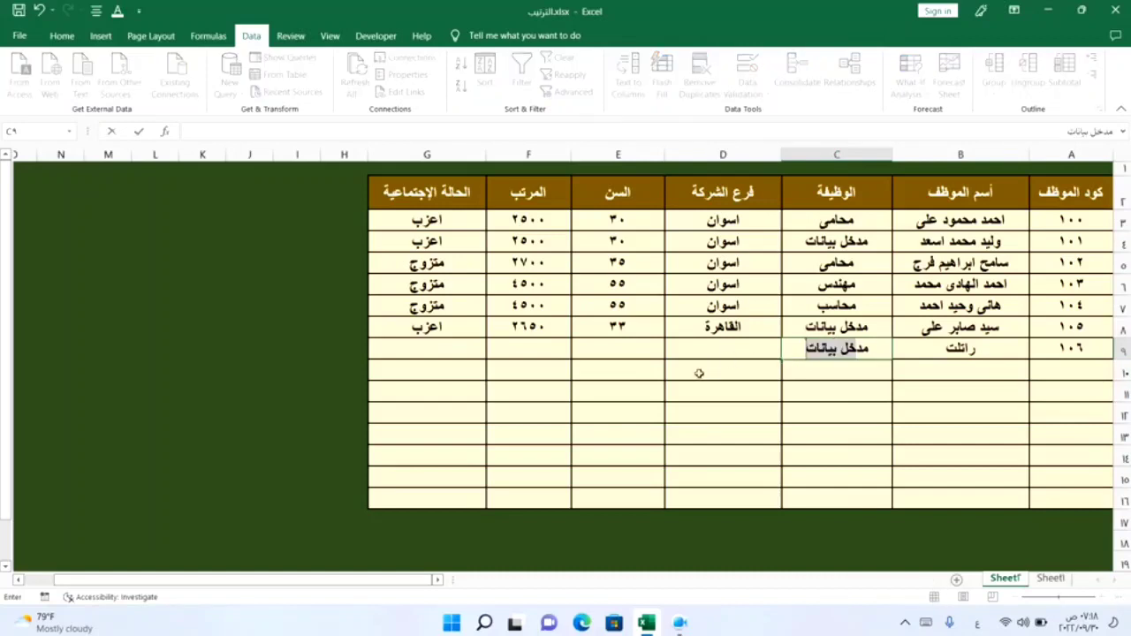
pyautogui.click(699, 373)
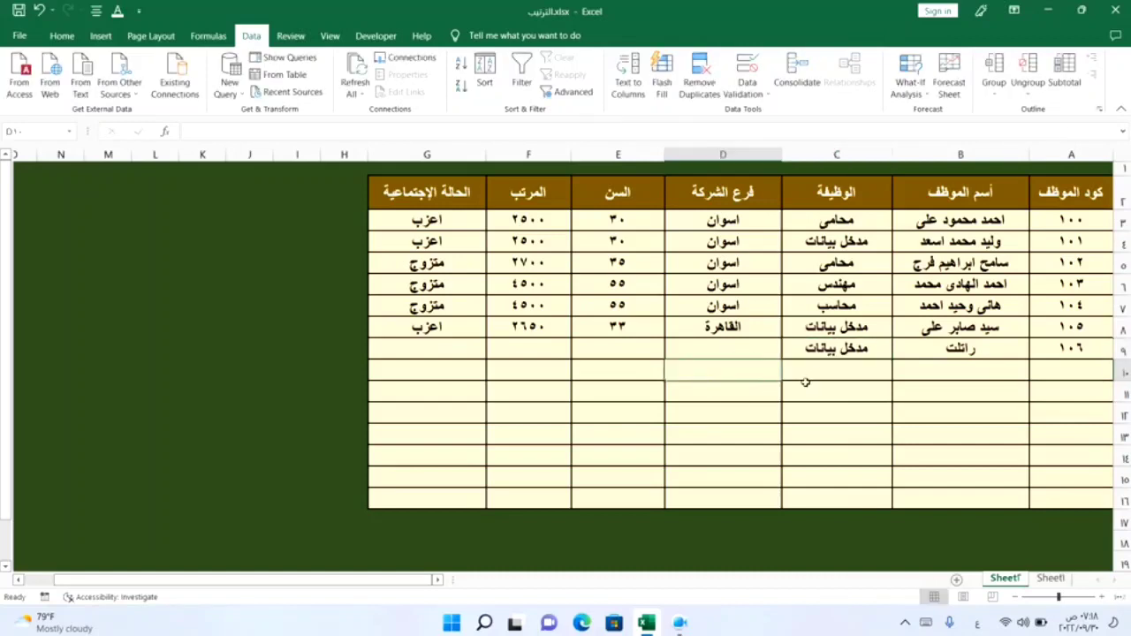
# - Try the duplicate codes 105 and 106 in A11, choosing to retry after each, and discard the entry
pyautogui.click(1075, 389)
pyautogui.write('105')
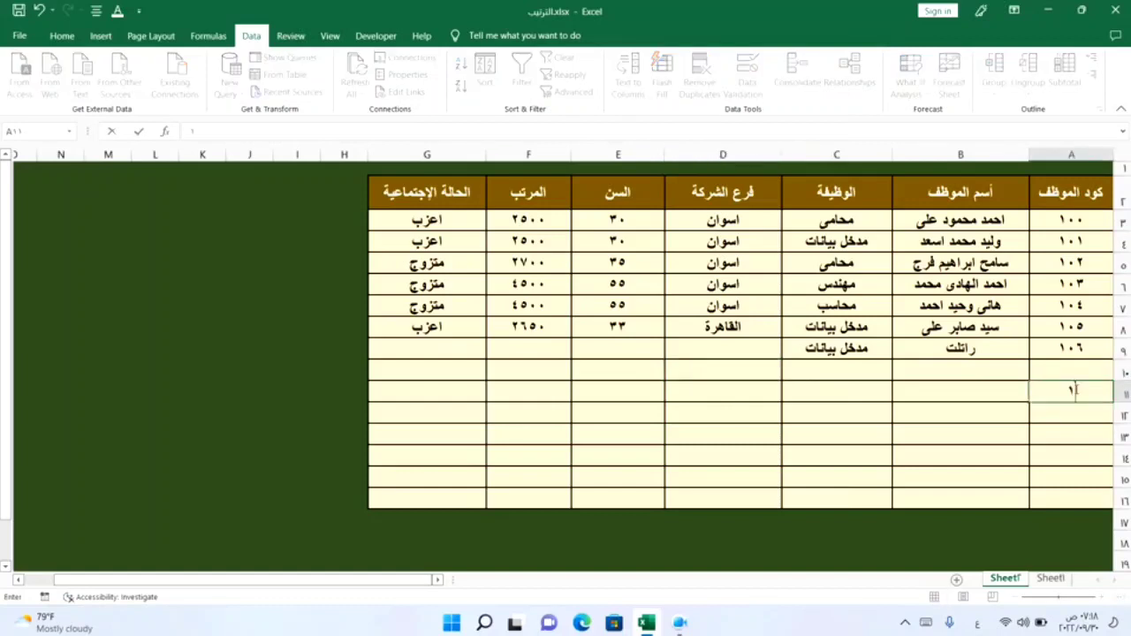
pyautogui.press('Return')
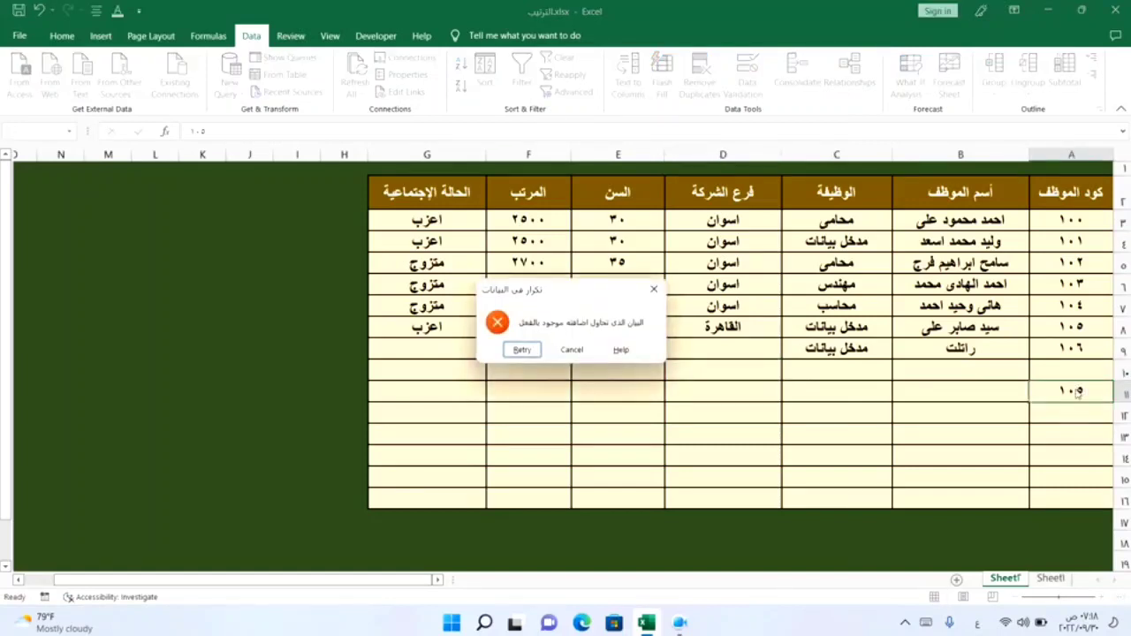
pyautogui.press('Return')
pyautogui.write('106')
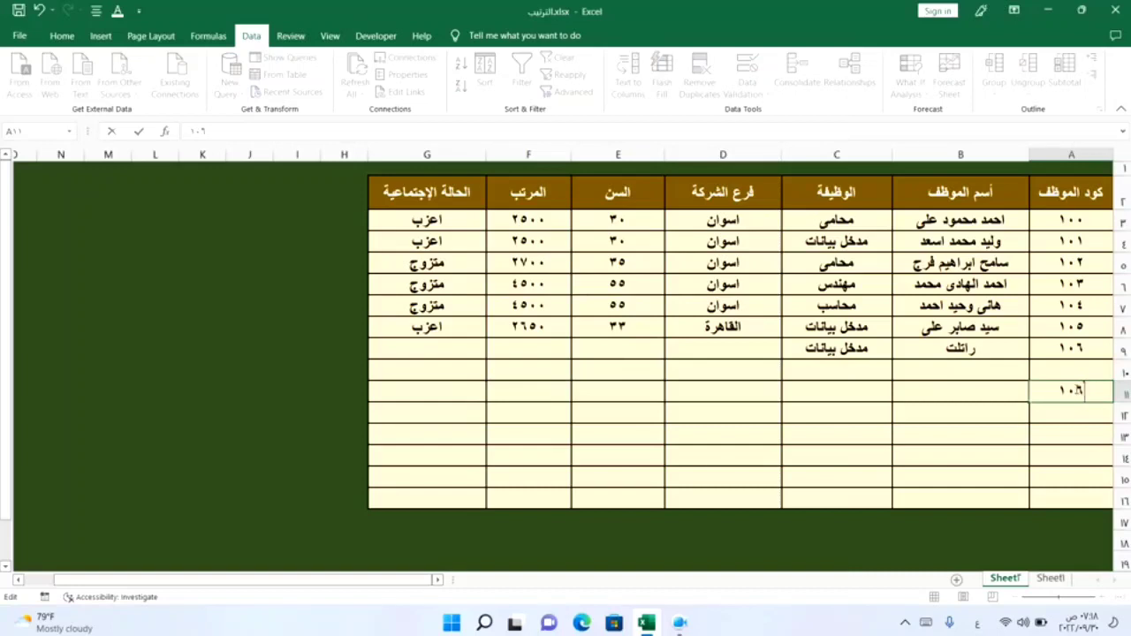
pyautogui.press('Return')
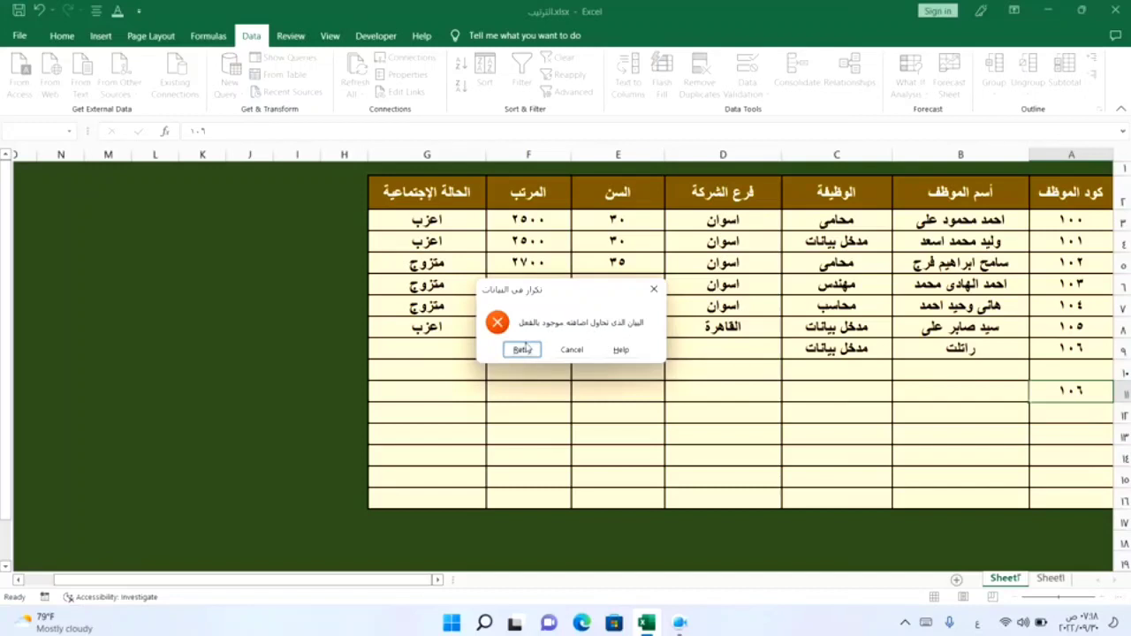
pyautogui.click(523, 349)
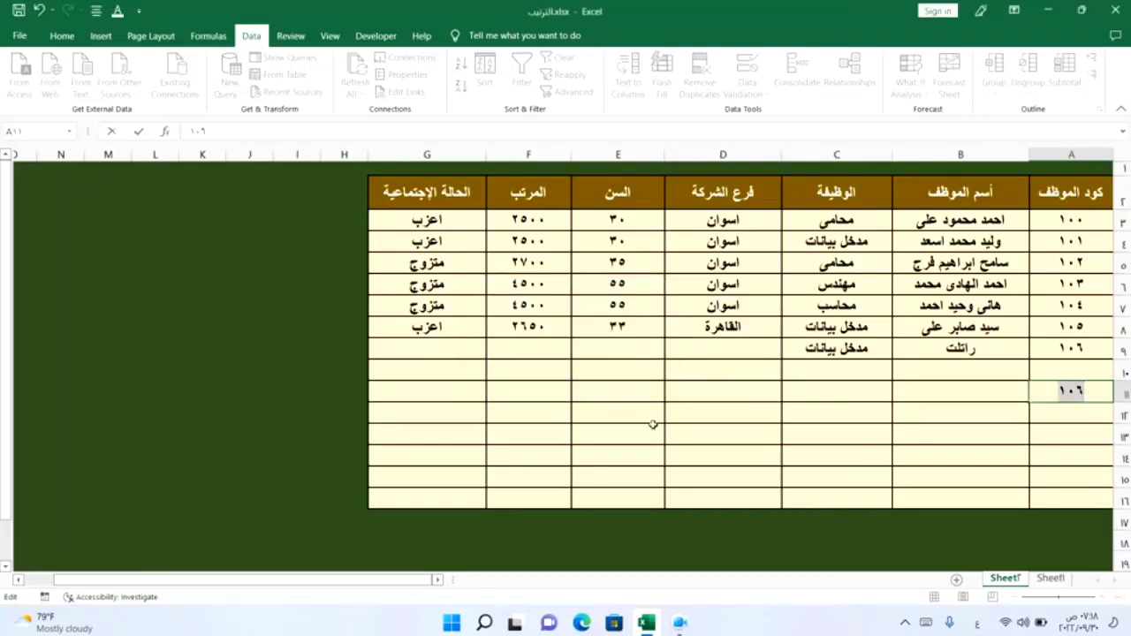
pyautogui.press('Escape')
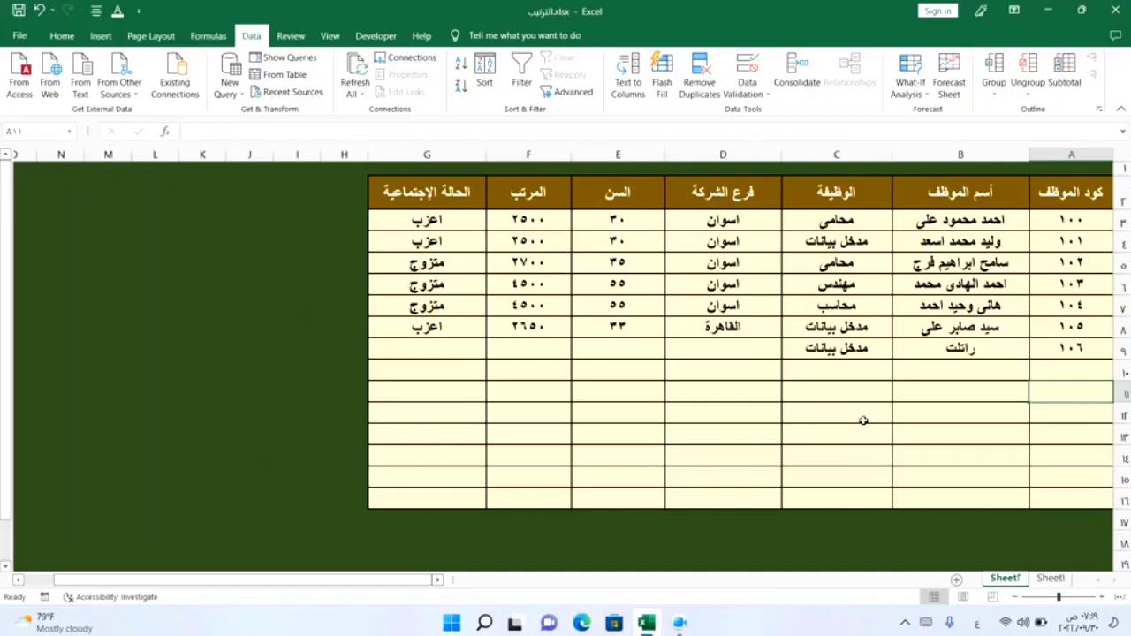
pyautogui.click(1060, 371)
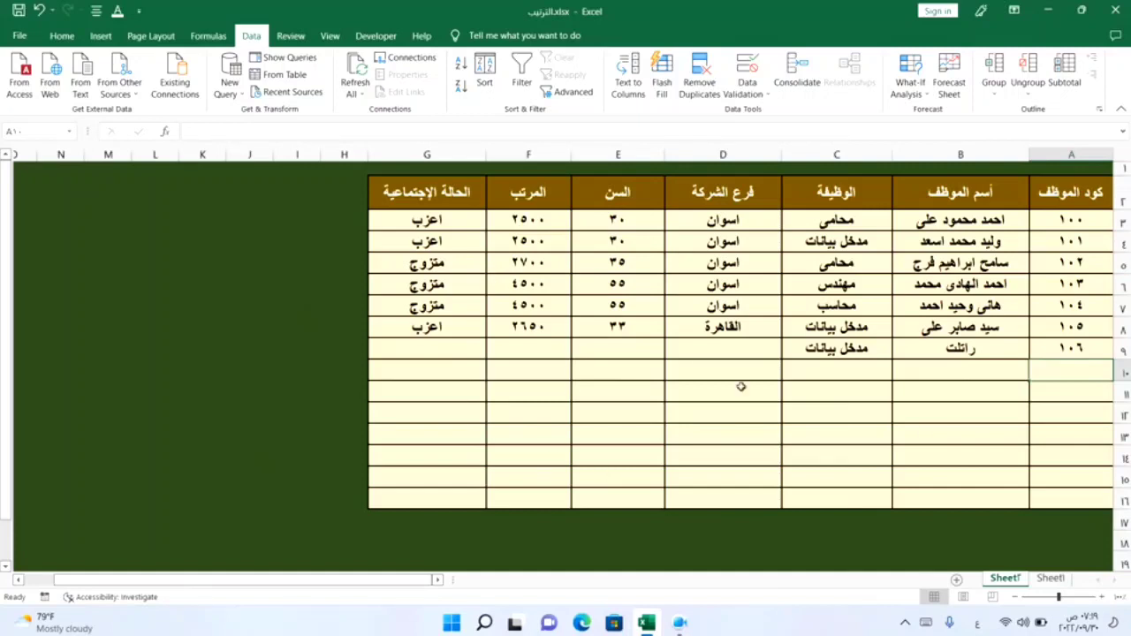